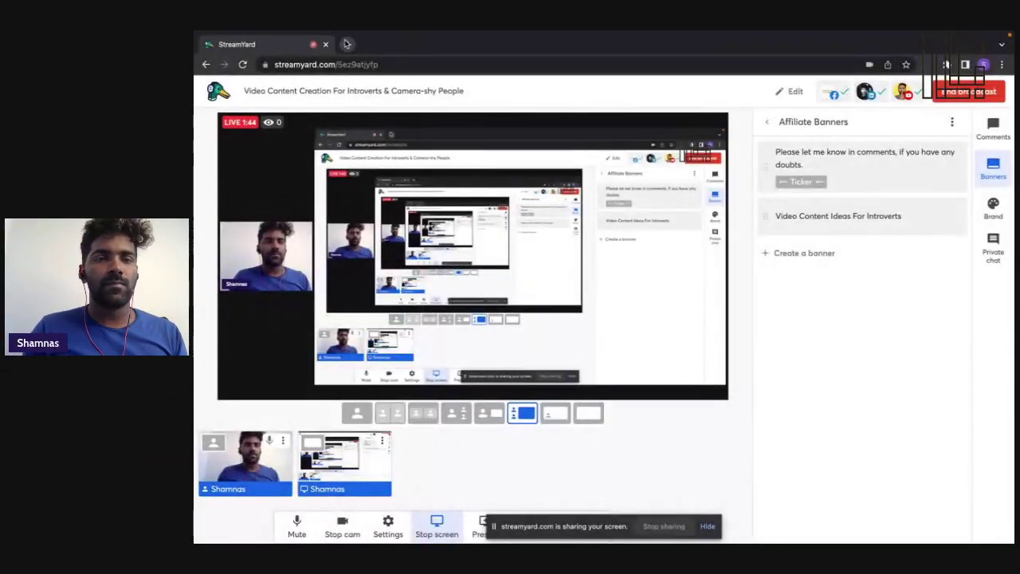
- Search chat.openai/chat in a new tab and launch ChatGPT from the OpenAI article
click(346, 44)
text(chat)
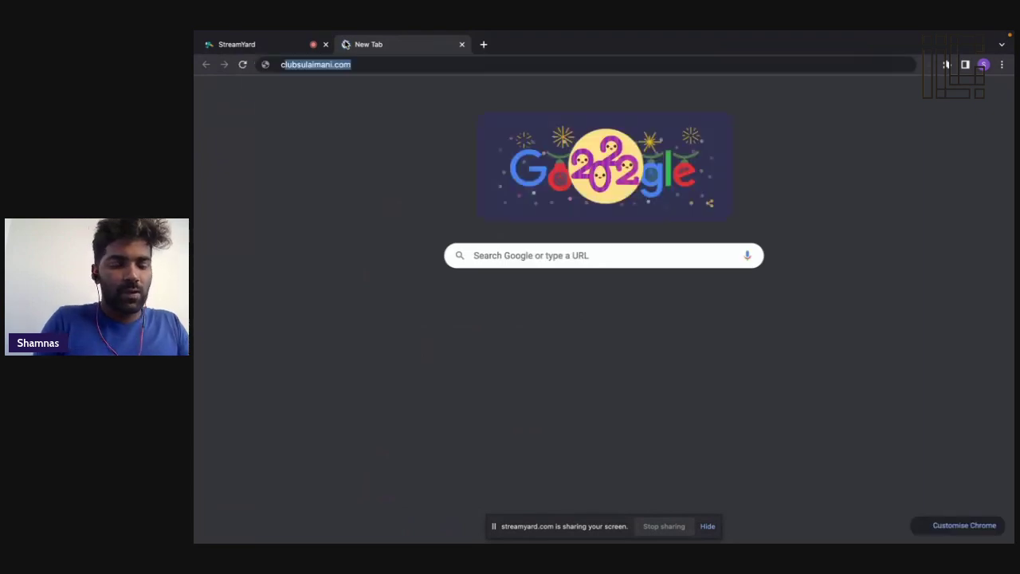
text(.openai/chat)
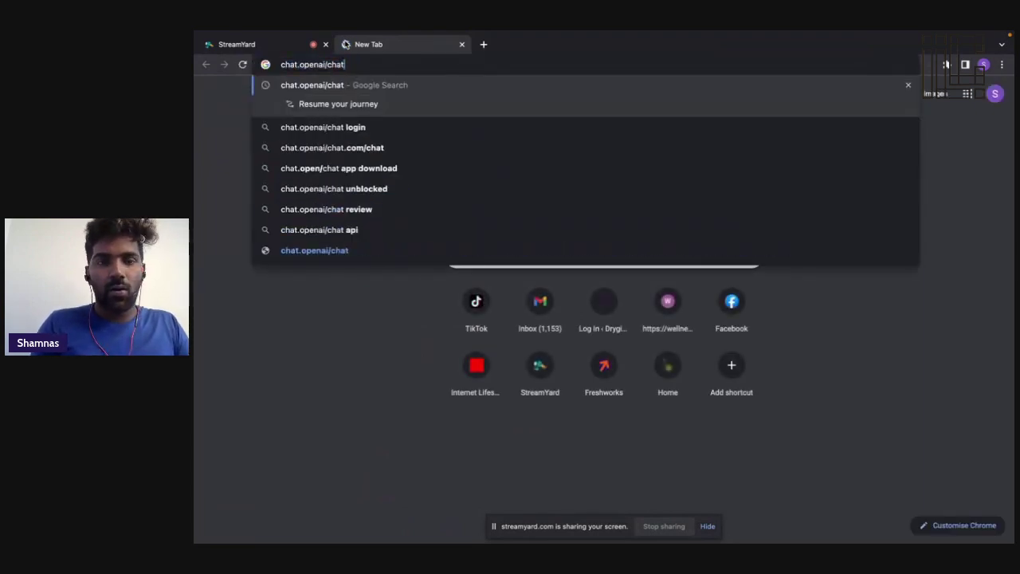
key(Return)
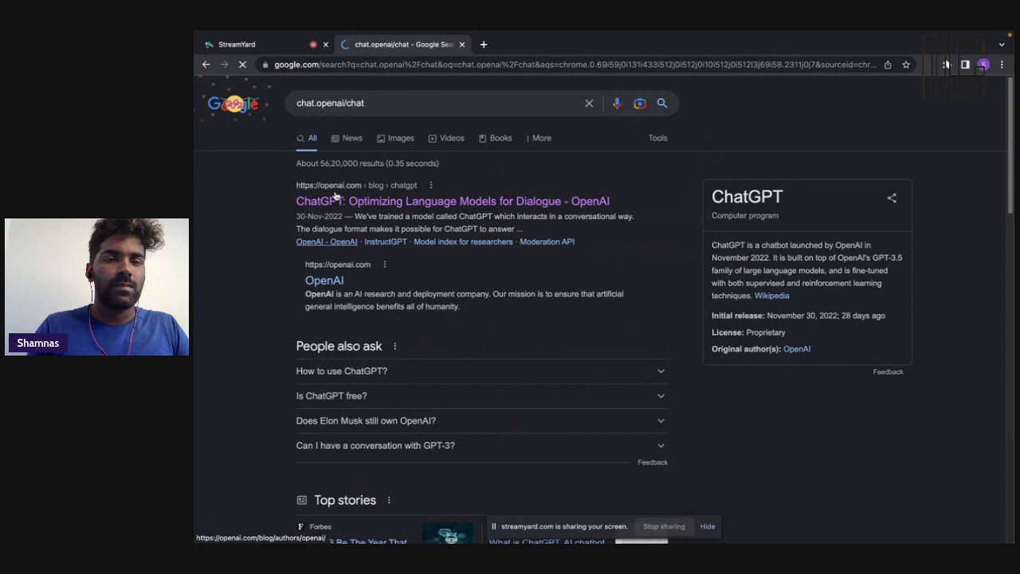
click(335, 198)
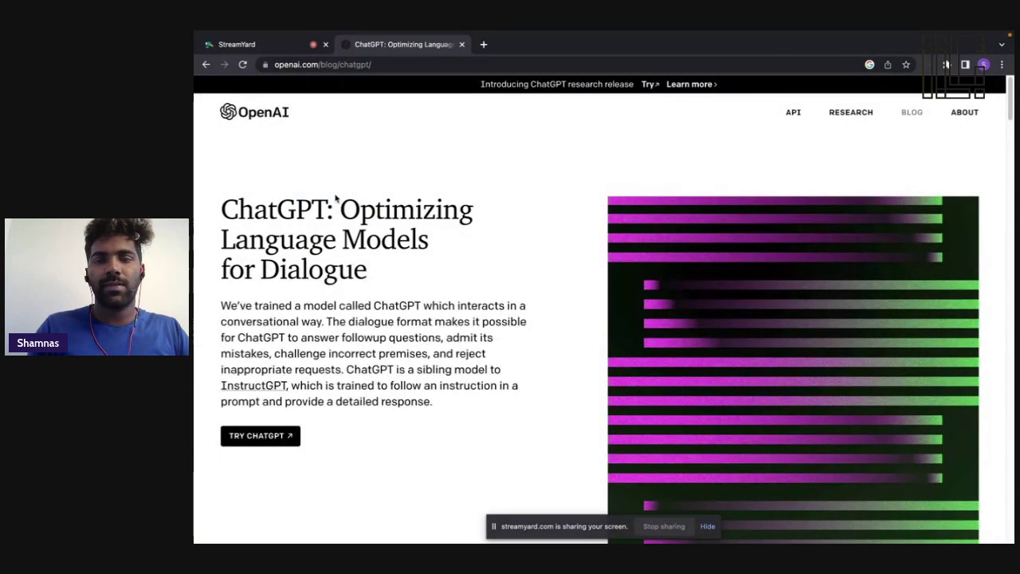
click(250, 434)
text(I want a video sales script for selling internet lifestyle club membership)
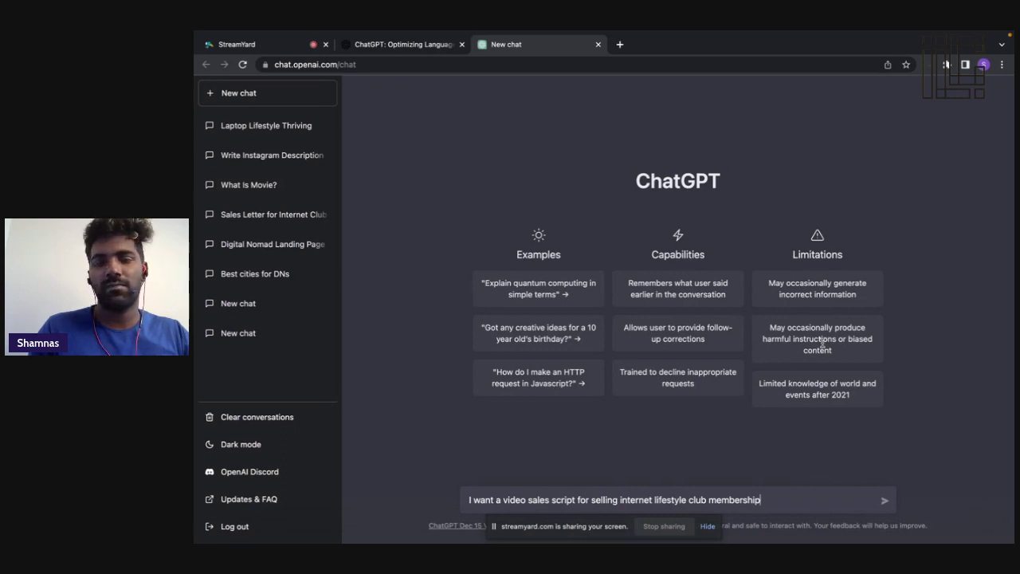
- Send the internet lifestyle club membership sales-script request to ChatGPT
click(885, 499)
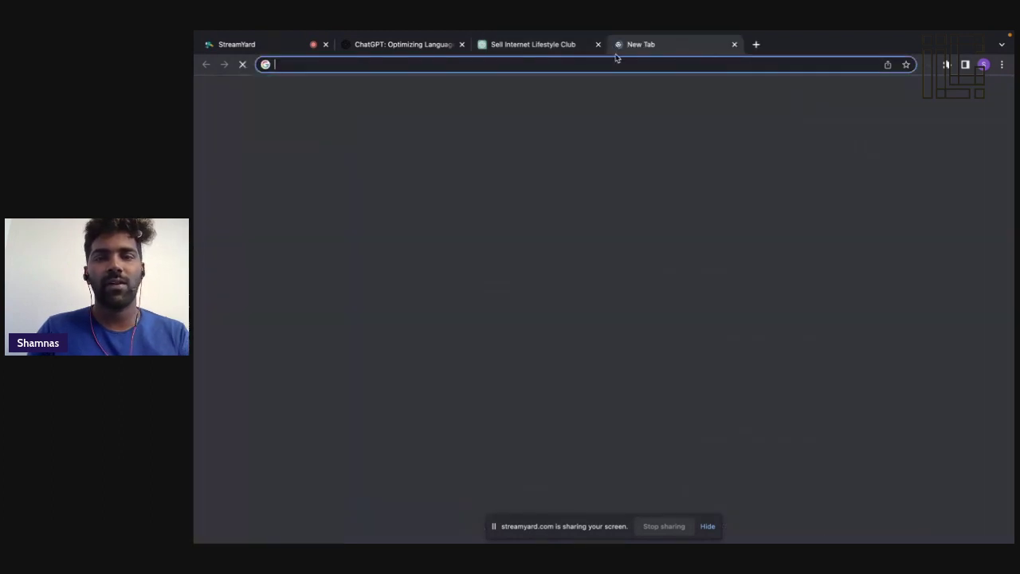
- Go to movio.la, choose Try Movio For Free, and log in with the existing account
text(mov)
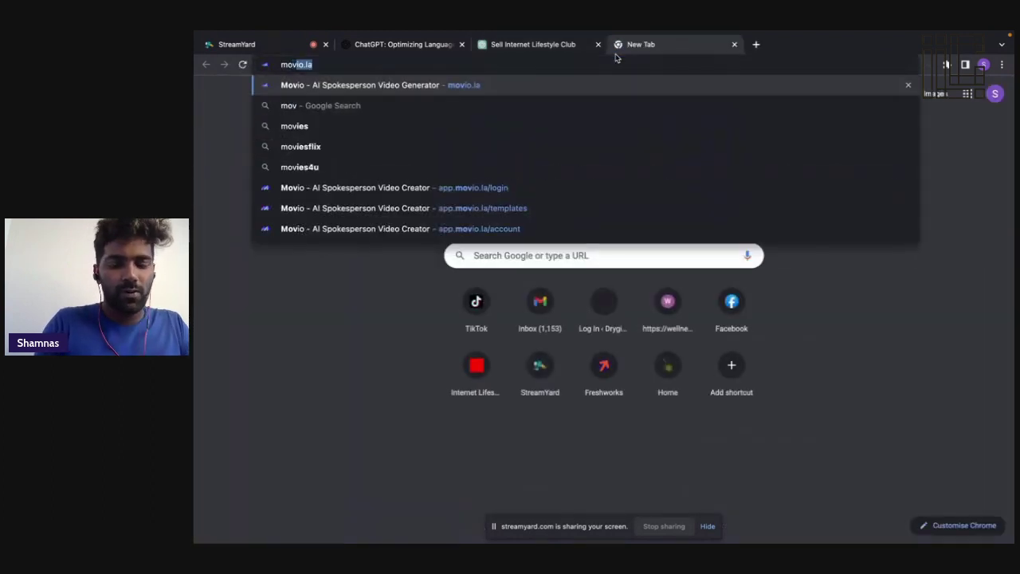
text(io)
key(Return)
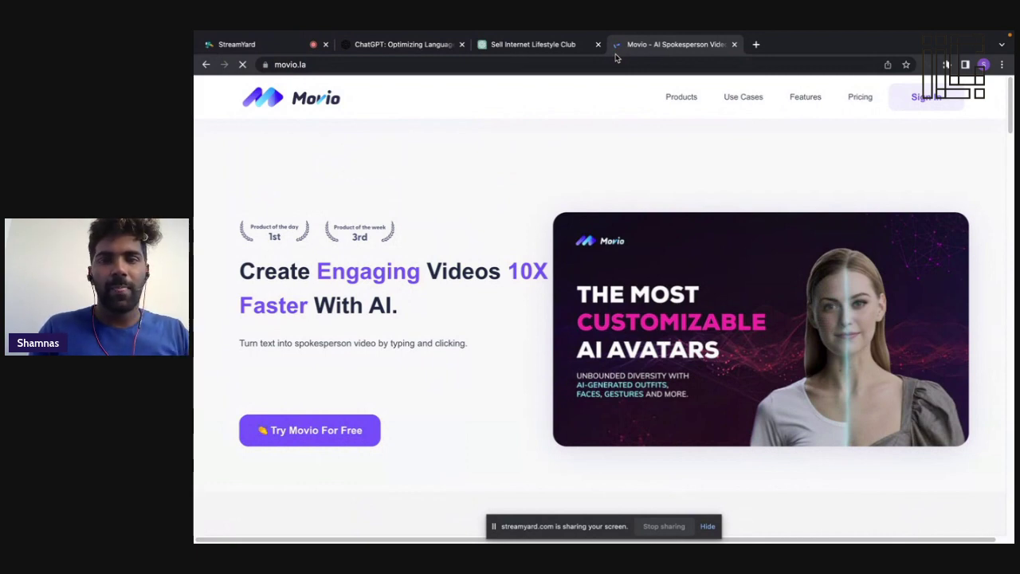
click(320, 433)
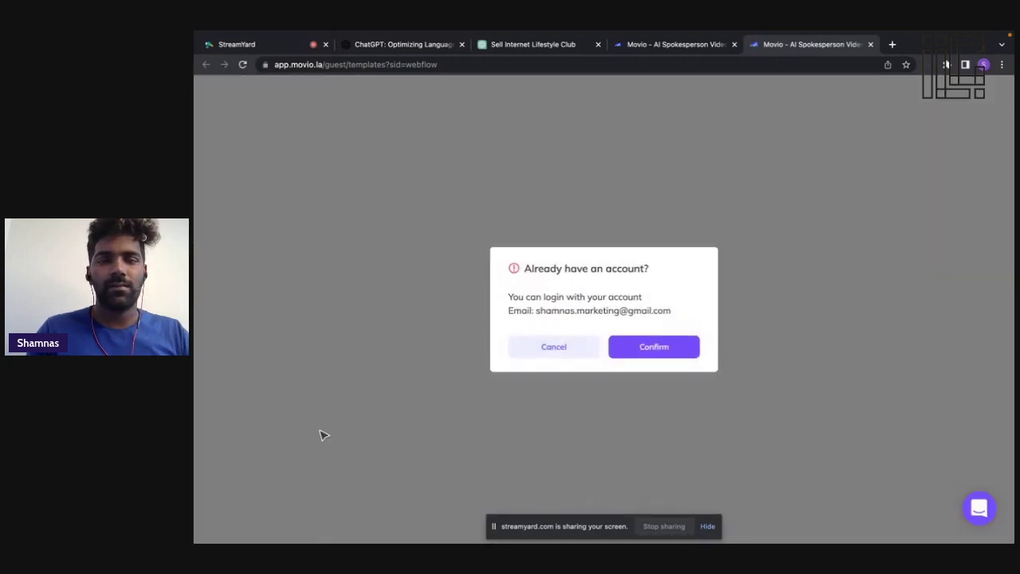
click(655, 349)
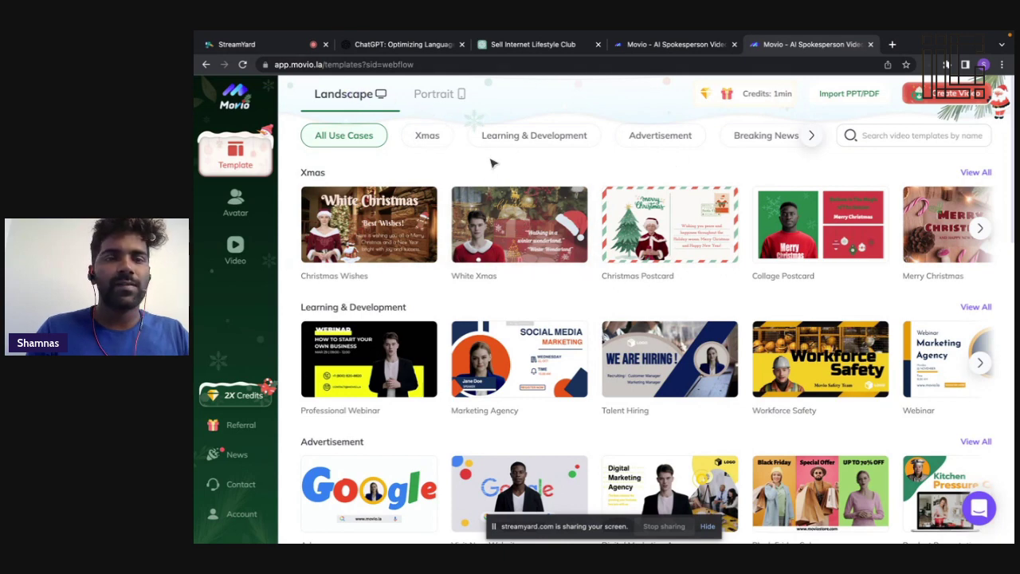
- Switch the template gallery to Portrait and browse its categories
click(438, 95)
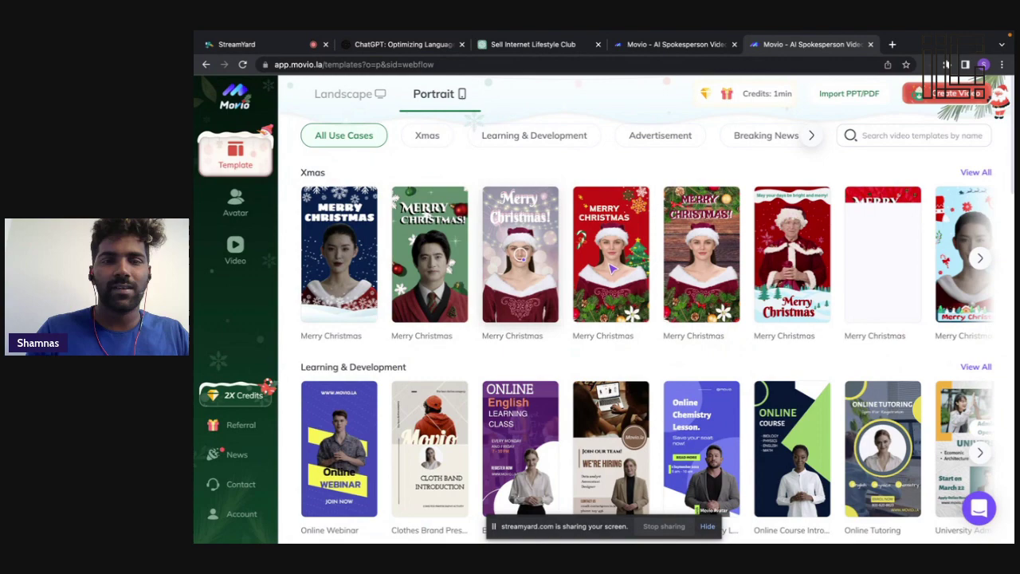
scroll(617, 279, down, 3)
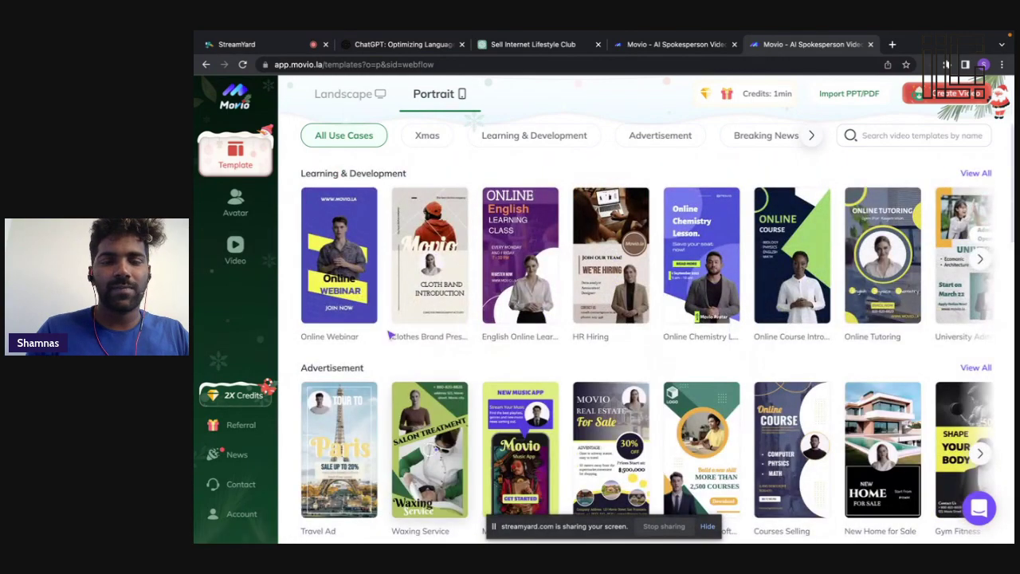
scroll(390, 336, down, 10)
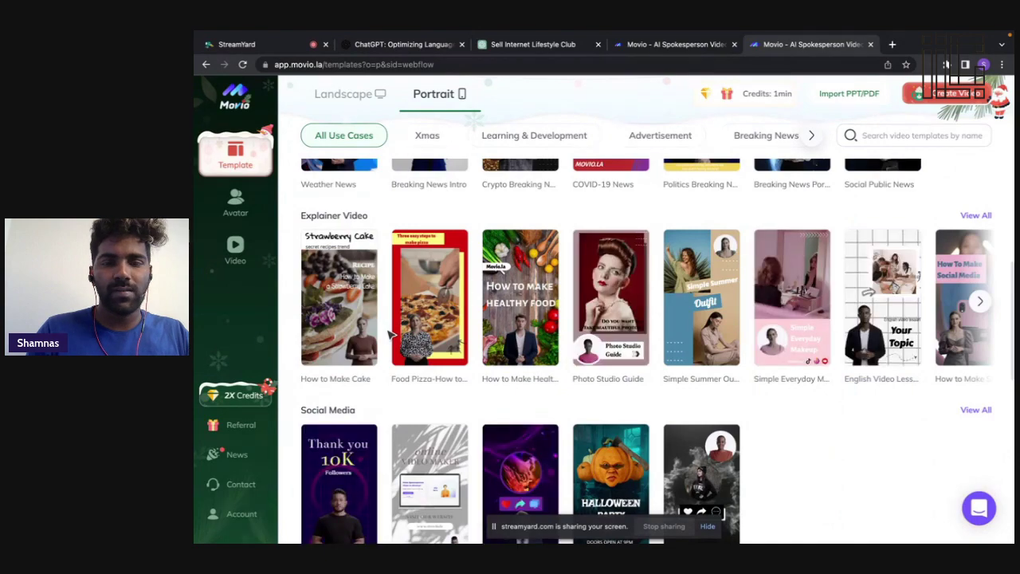
scroll(390, 336, down, 4)
scroll(390, 336, up, 1)
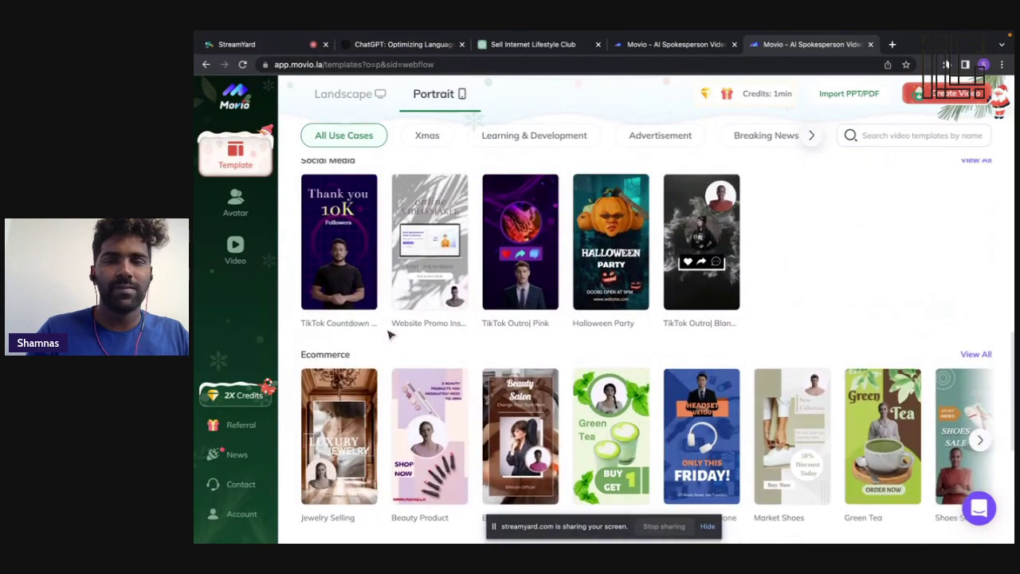
scroll(391, 336, up, 5)
scroll(402, 351, up, 7)
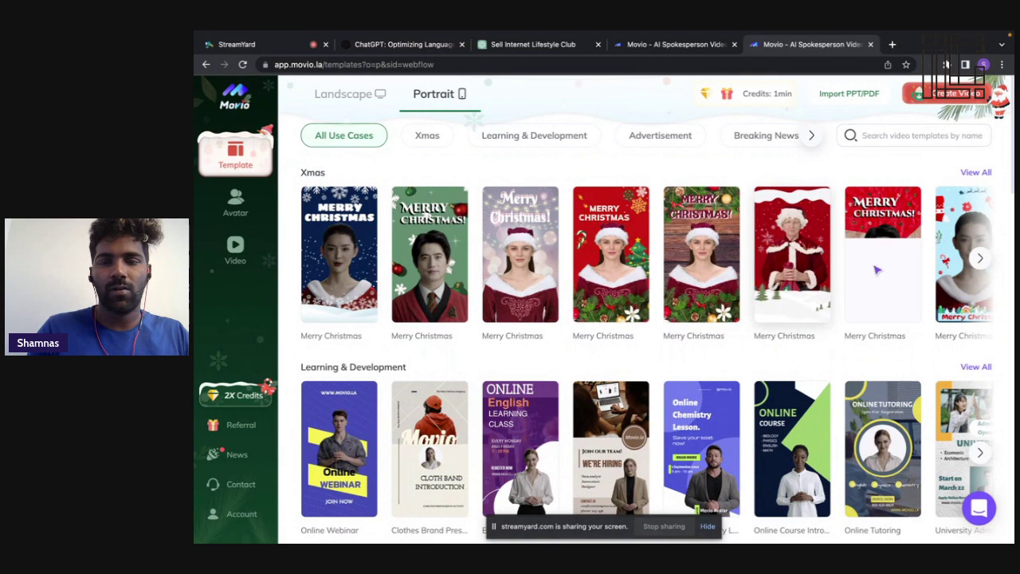
mouse_move(791, 254)
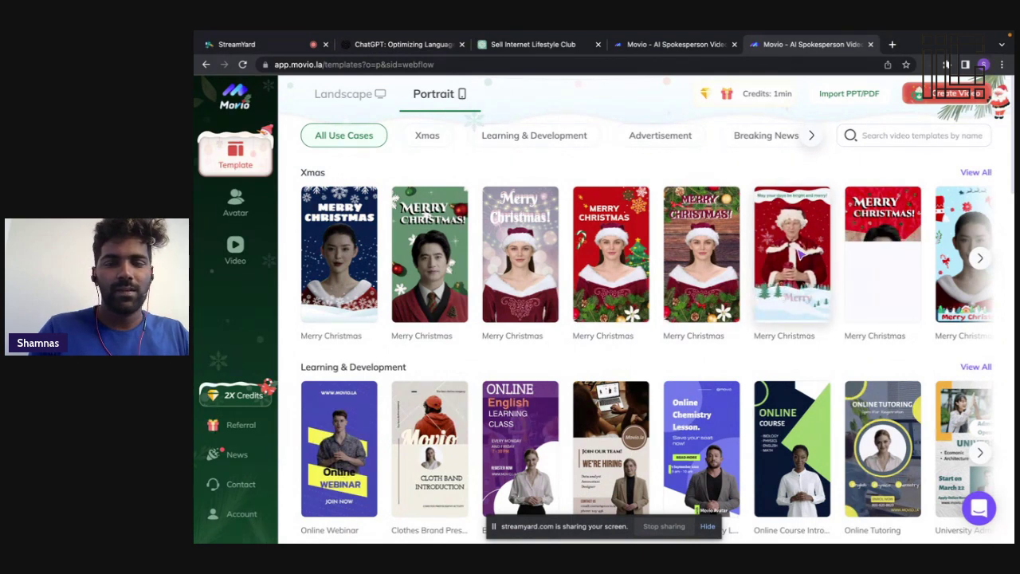
- Use the Santa Merry Christmas template and replace Santa with the patterned-cardigan woman avatar
click(801, 253)
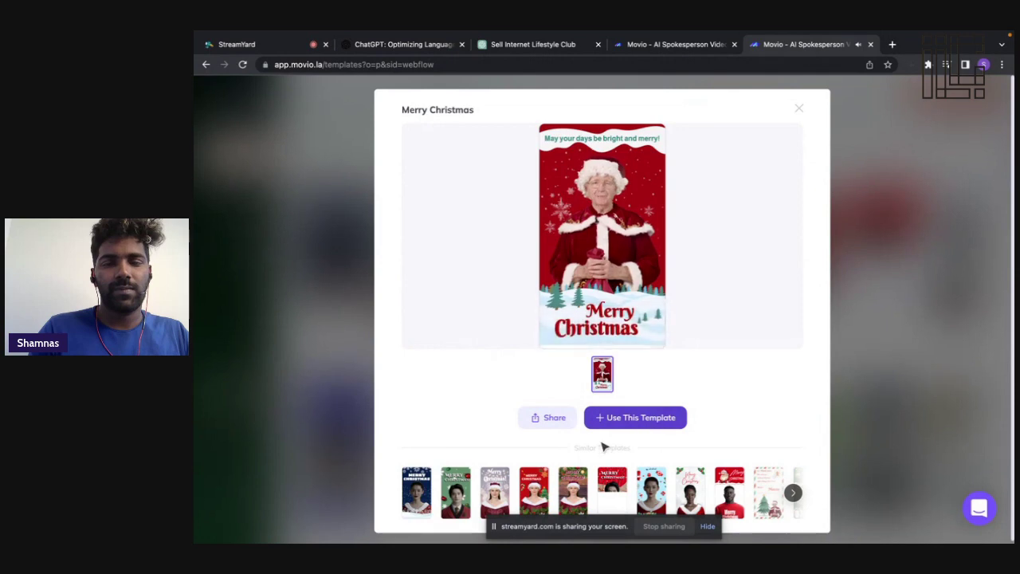
click(629, 417)
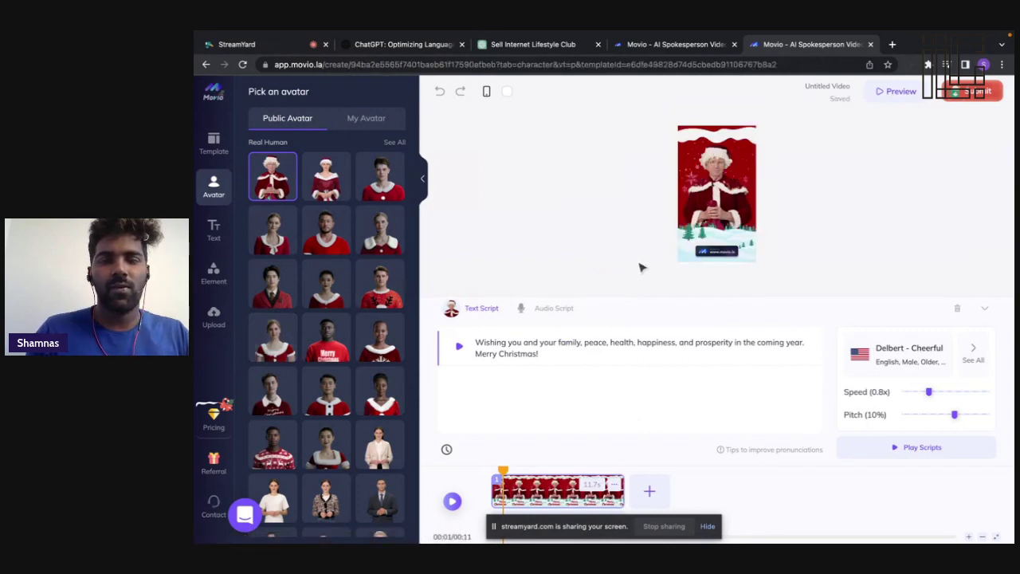
scroll(410, 336, down, 3)
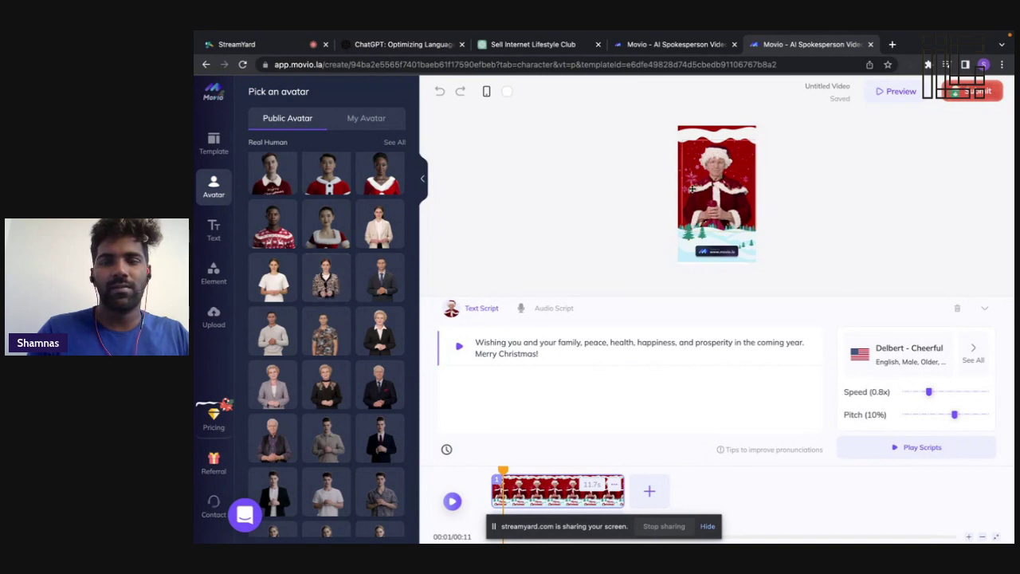
click(329, 283)
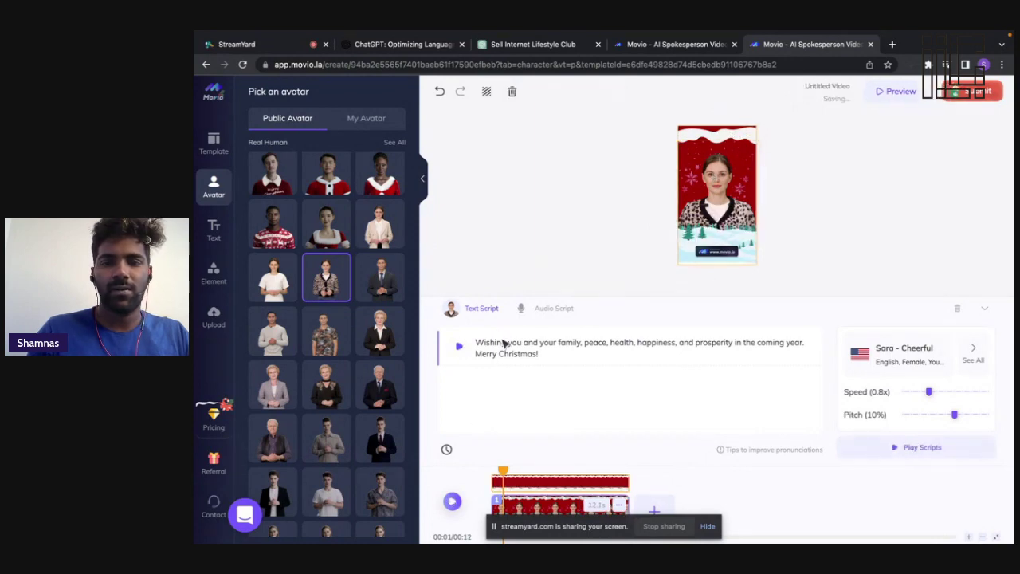
click(507, 344)
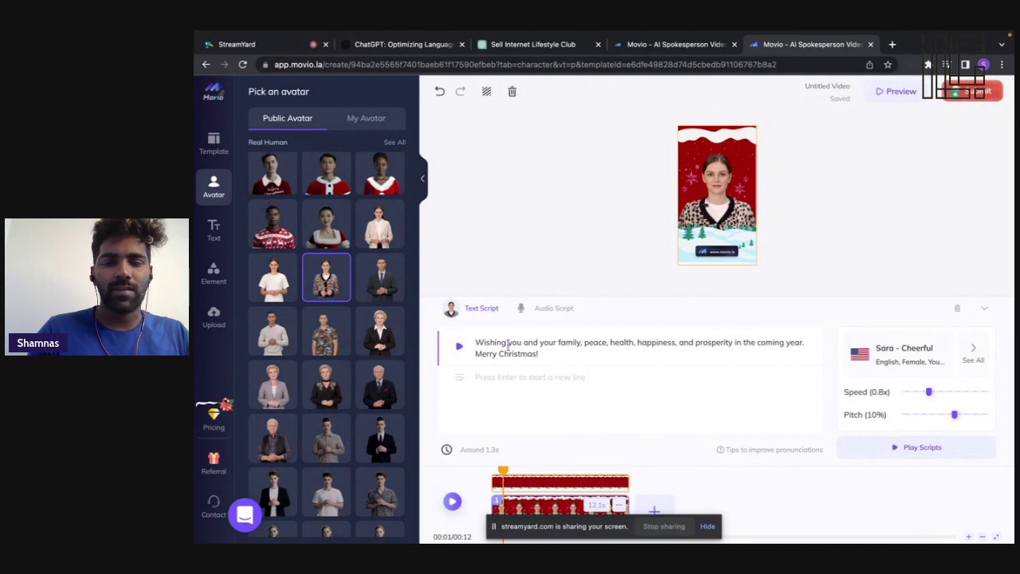
- Copy ChatGPT's first two script paragraphs and paste them over the Christmas greeting script
click(542, 45)
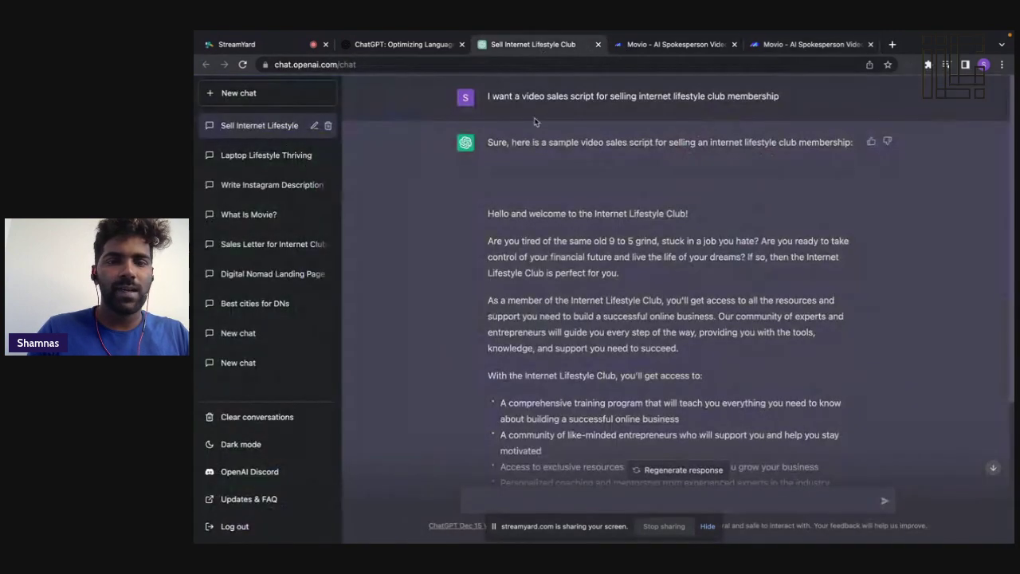
drag(487, 215, 638, 290)
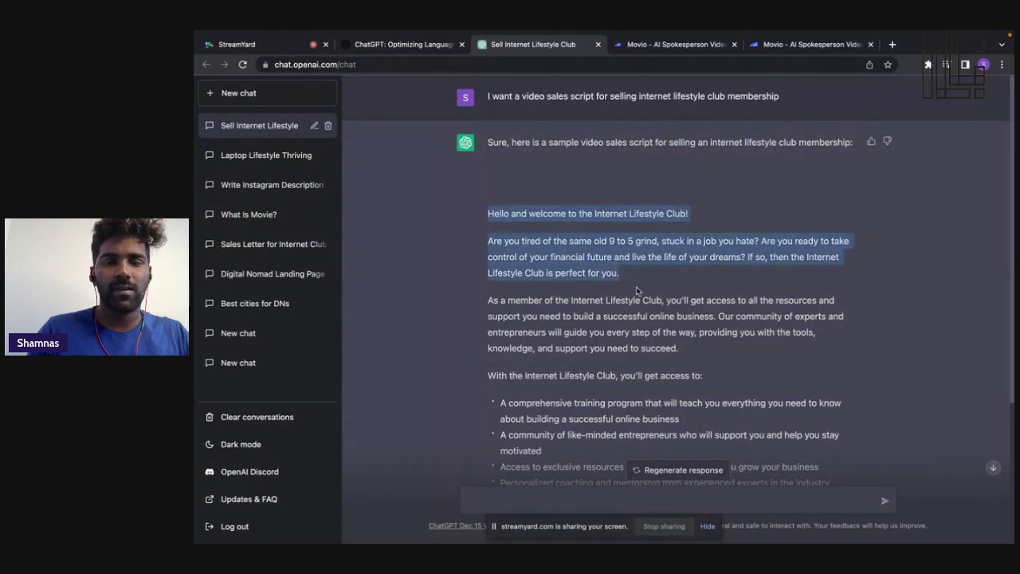
right_click(568, 249)
click(596, 272)
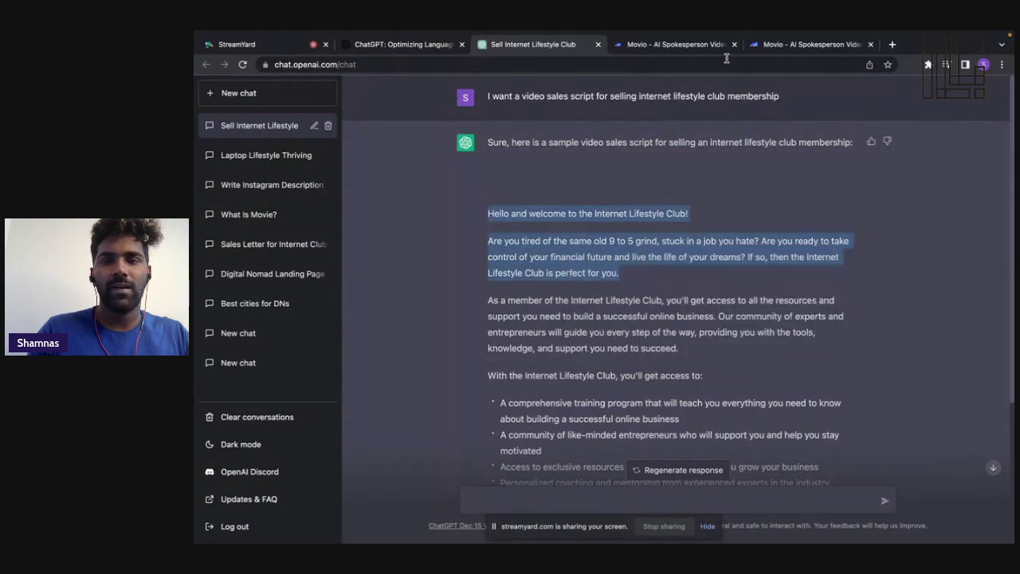
click(811, 46)
triple_click(502, 353)
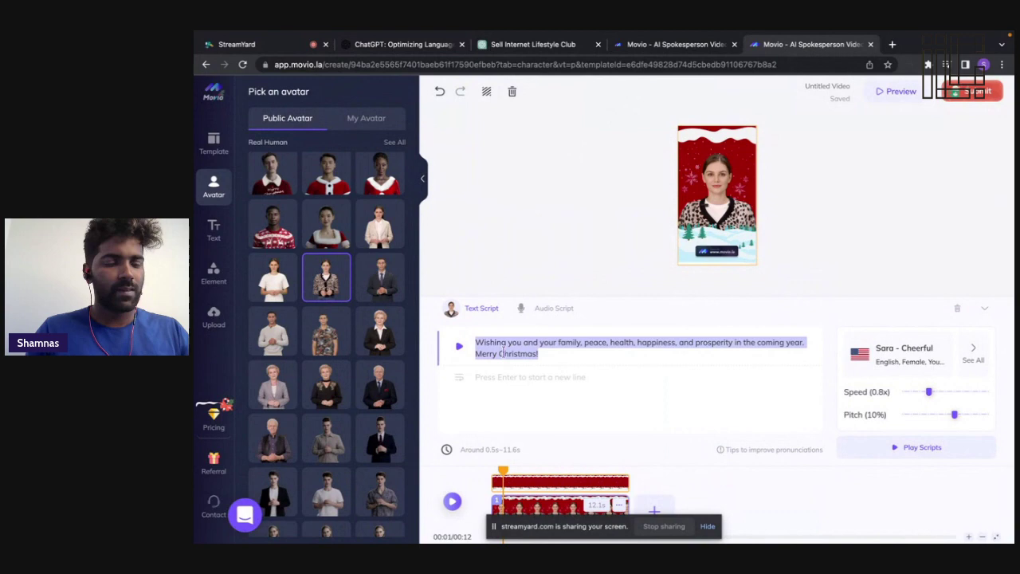
key(ctrl+v)
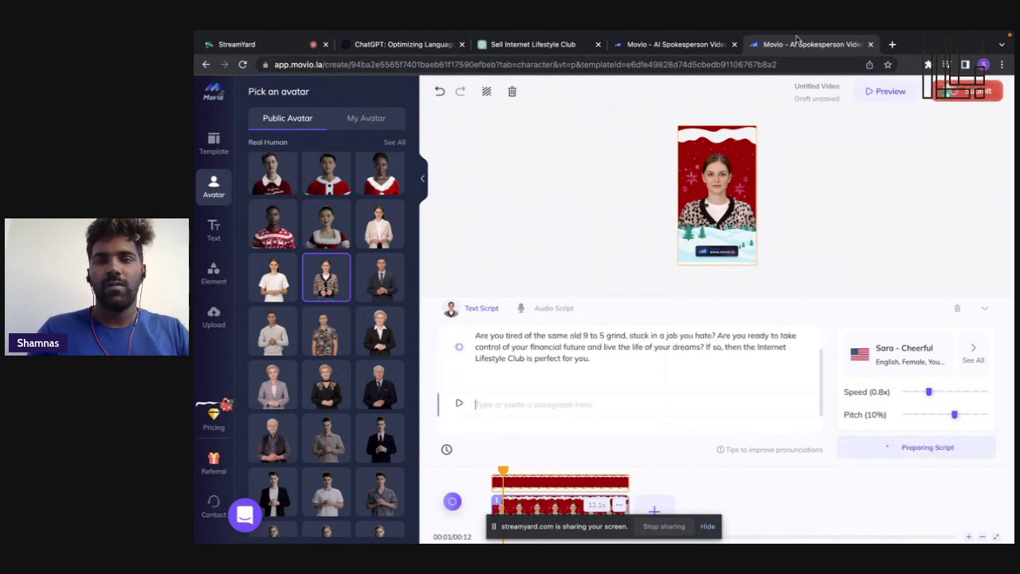
click(667, 50)
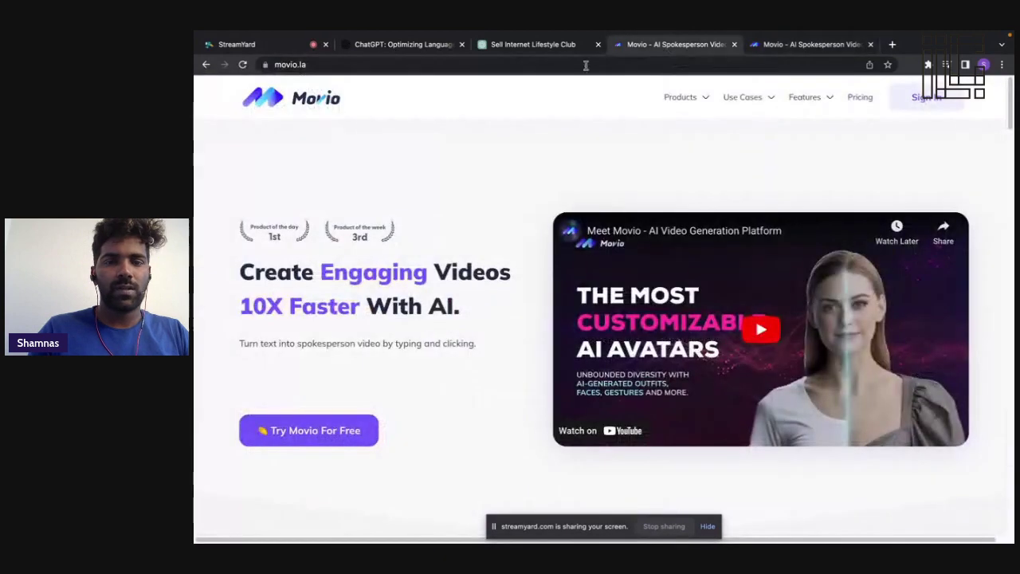
- Paste the 'As a member' paragraph into the script and correct 'entrepreneur' to 'entrepreneurs'
click(492, 44)
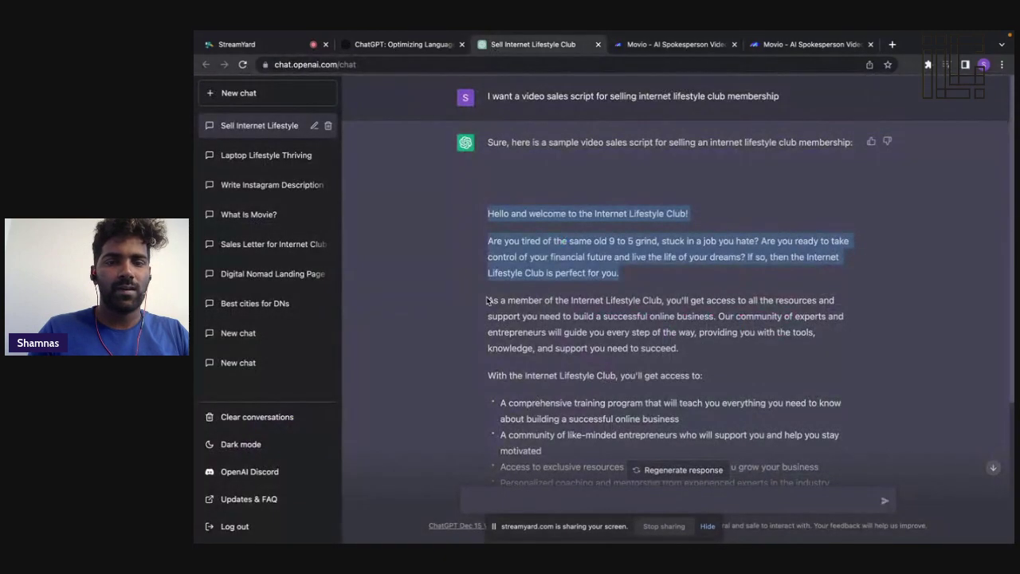
mouse_move(488, 300)
mouse_down()
mouse_move(574, 338)
mouse_move(709, 367)
mouse_up()
right_click(594, 341)
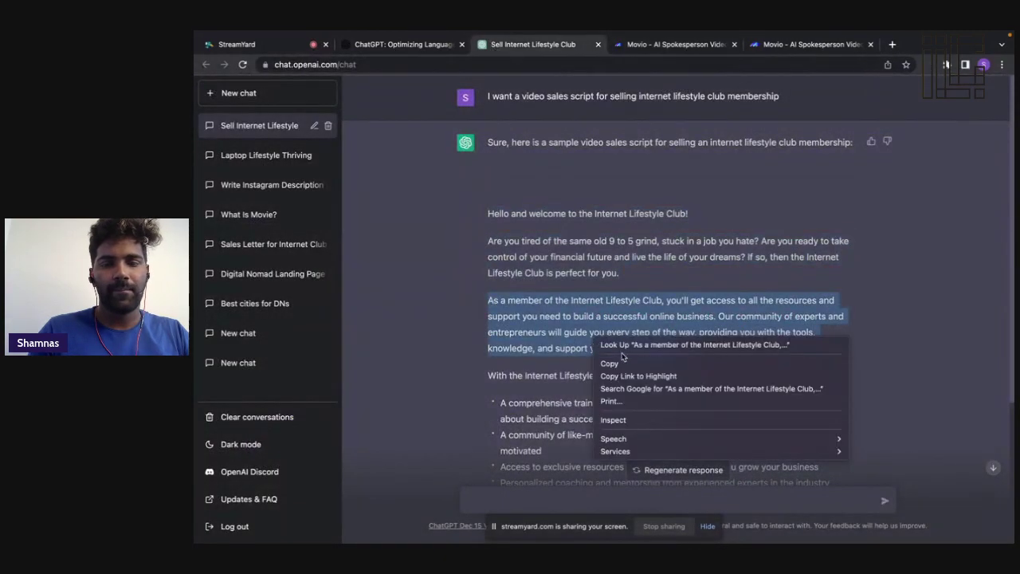
click(621, 363)
click(805, 45)
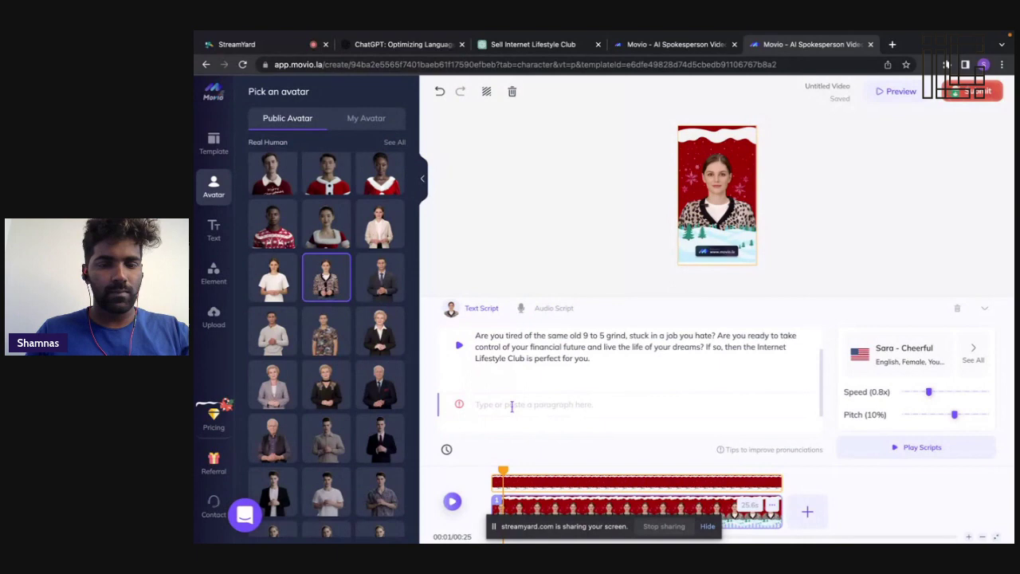
key(ctrl+v)
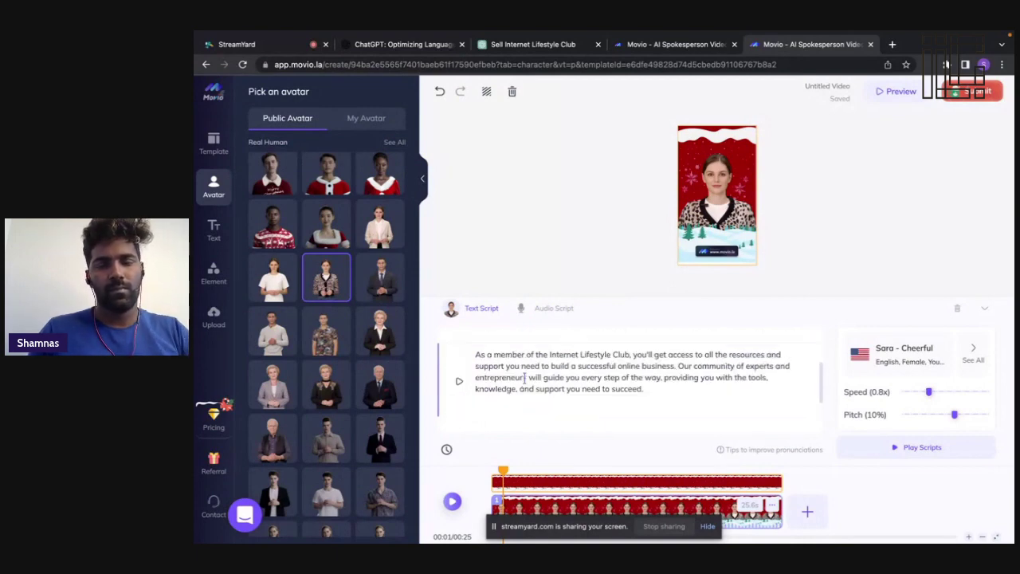
click(524, 377)
text(s)
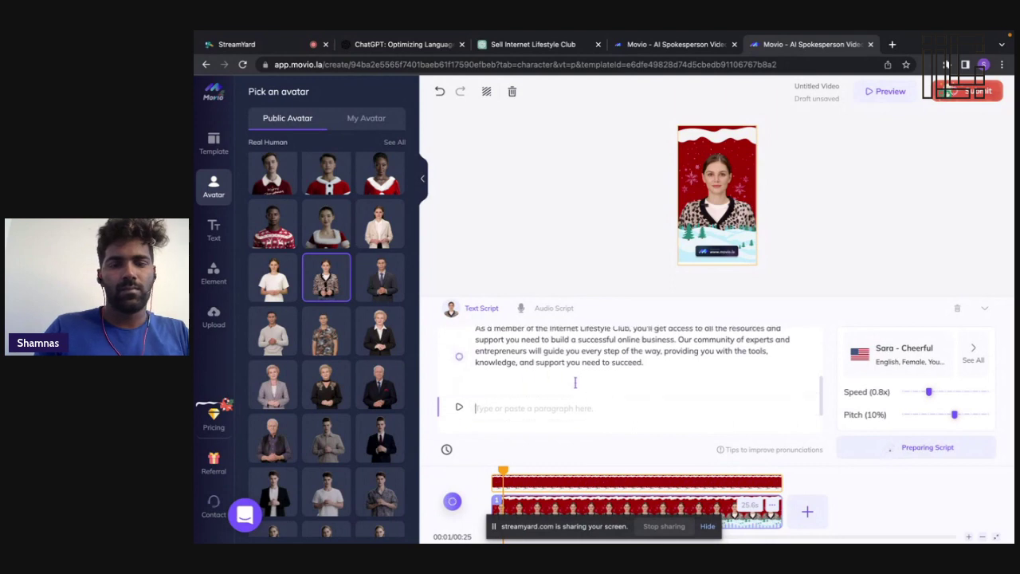
scroll(574, 383, up, 5)
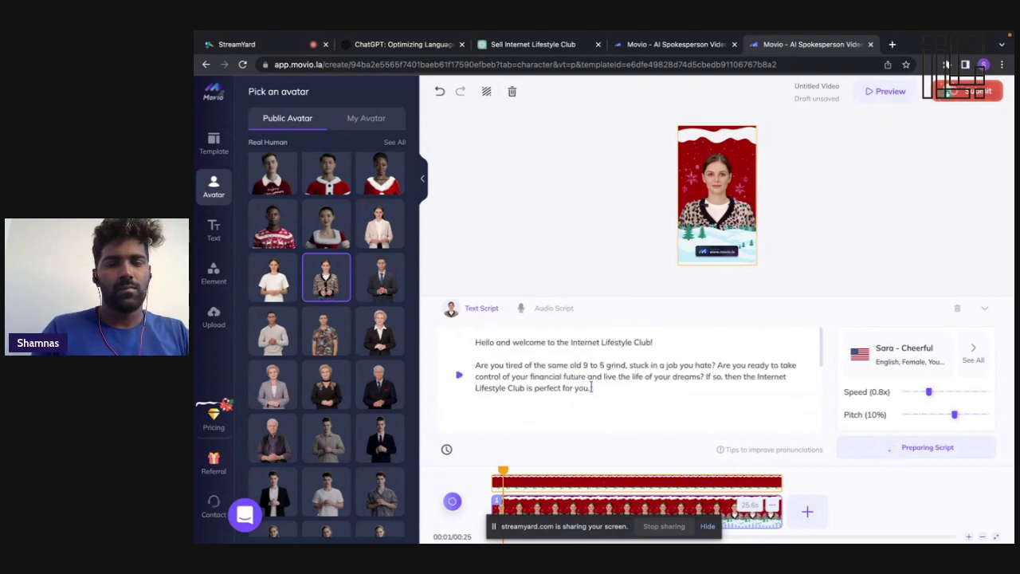
scroll(592, 388, down, 5)
scroll(592, 392, up, 5)
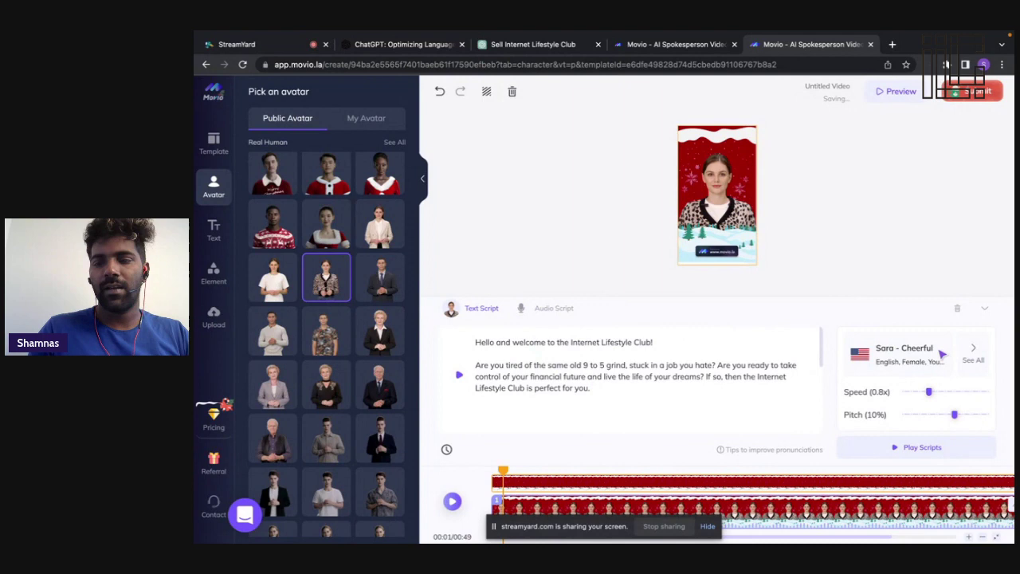
- Sample Raveena - Natural and Neerja - Newscaster, then choose Neerja - Newscaster as the voice
click(903, 352)
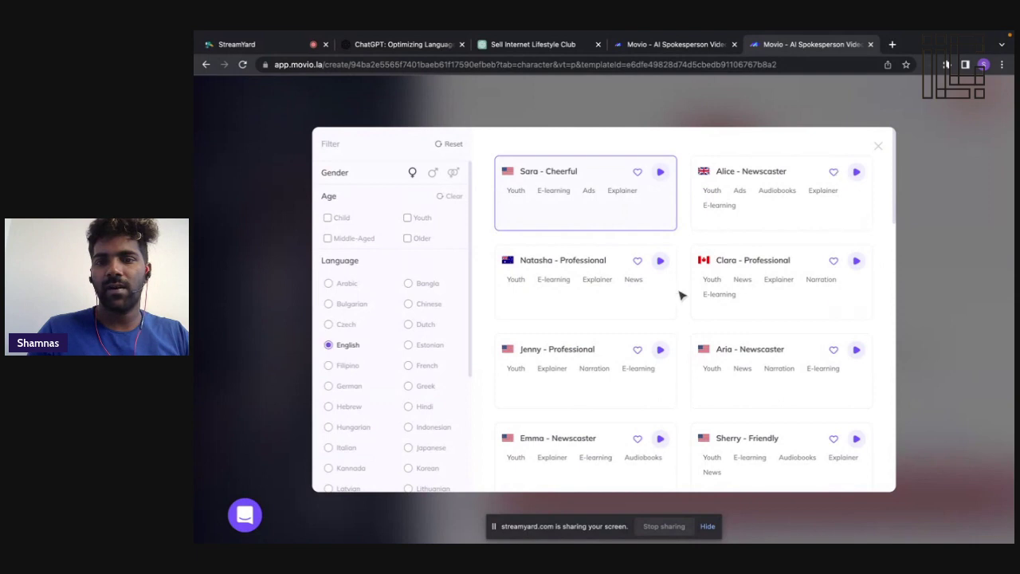
scroll(611, 292, down, 5)
scroll(614, 291, down, 5)
scroll(680, 295, down, 5)
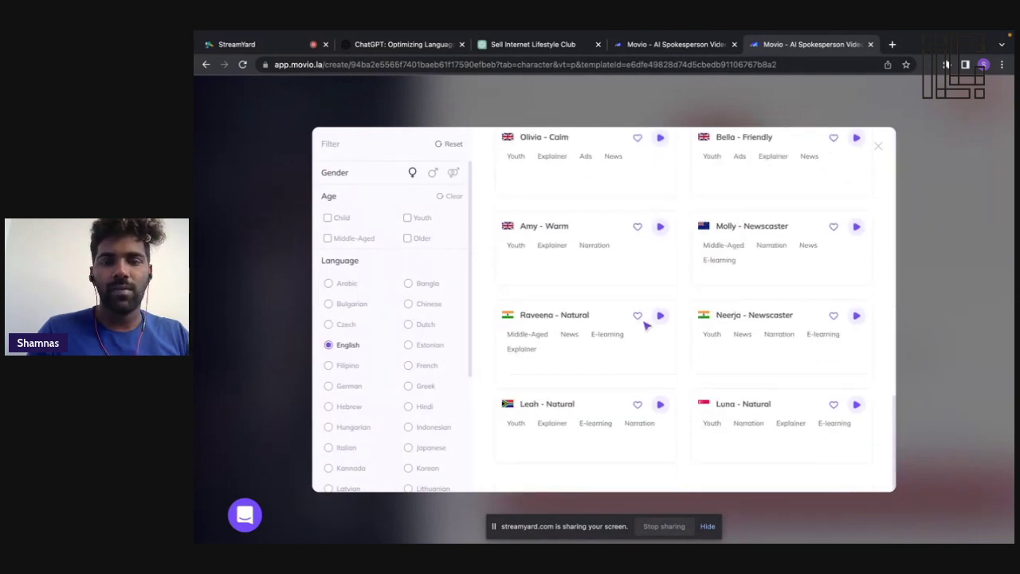
mouse_move(586, 339)
click(661, 318)
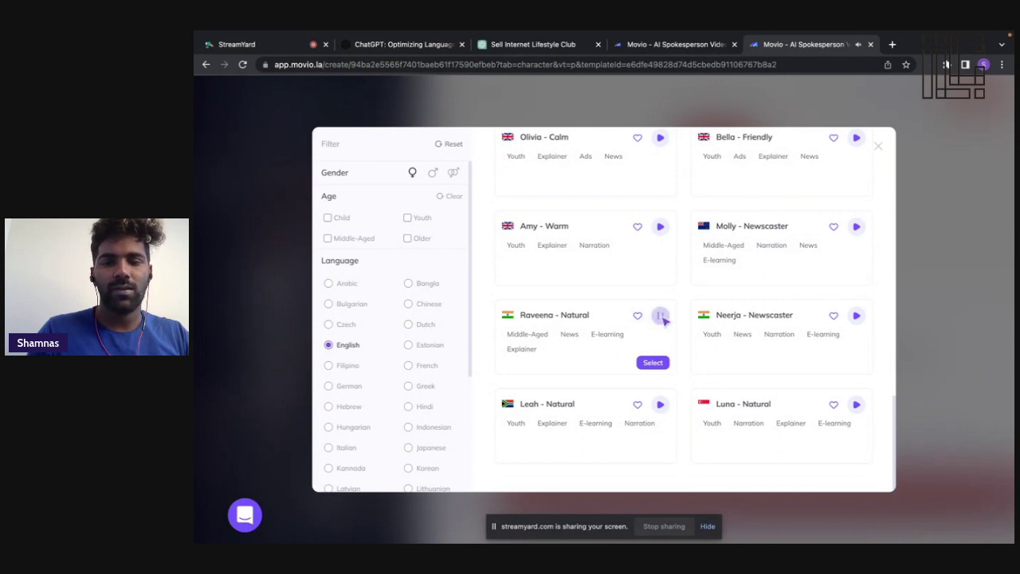
click(857, 316)
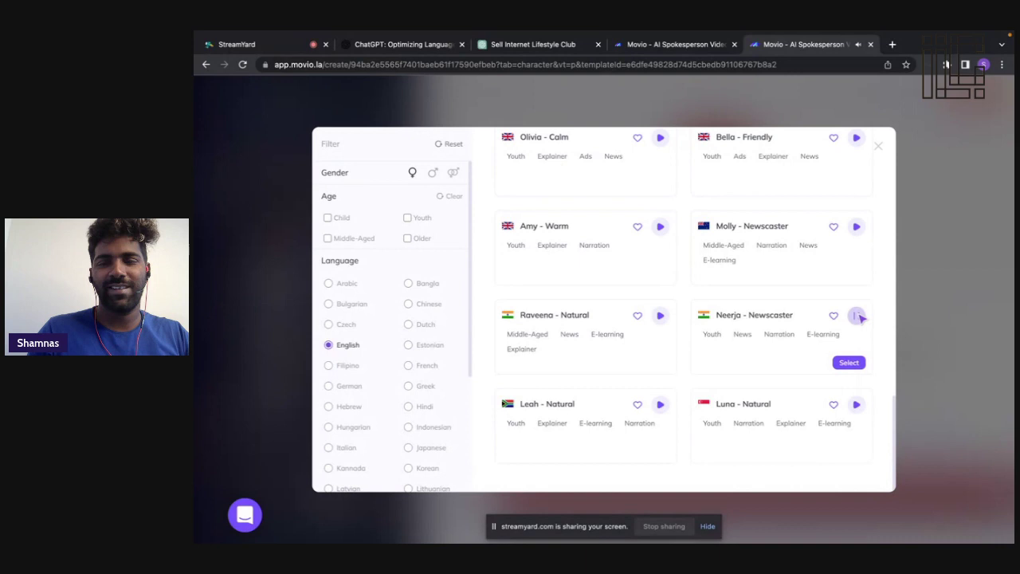
click(849, 364)
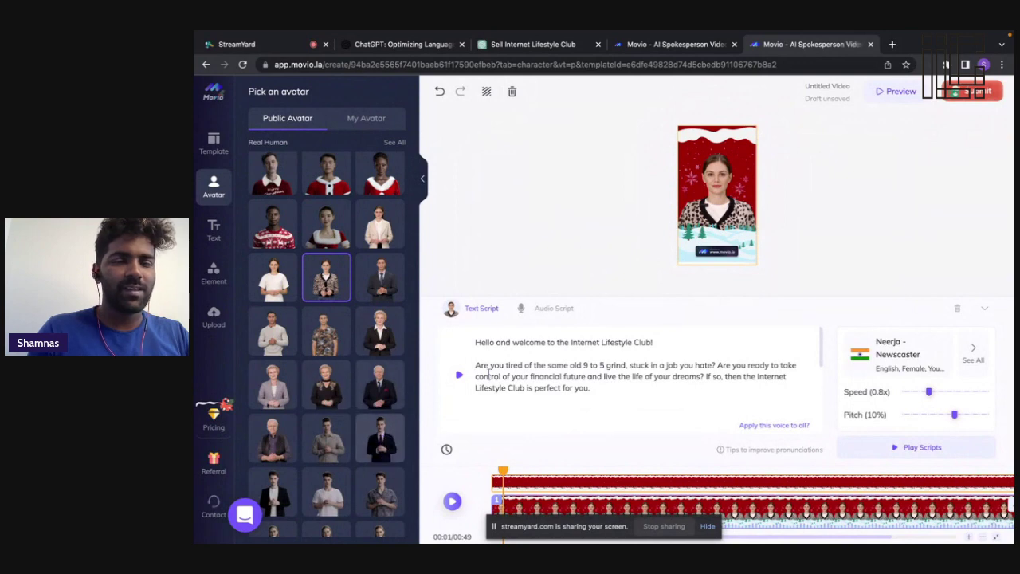
- Raise the narration speed from 0.8x to 1.2x, previewing playback, and finish editing the script
click(929, 392)
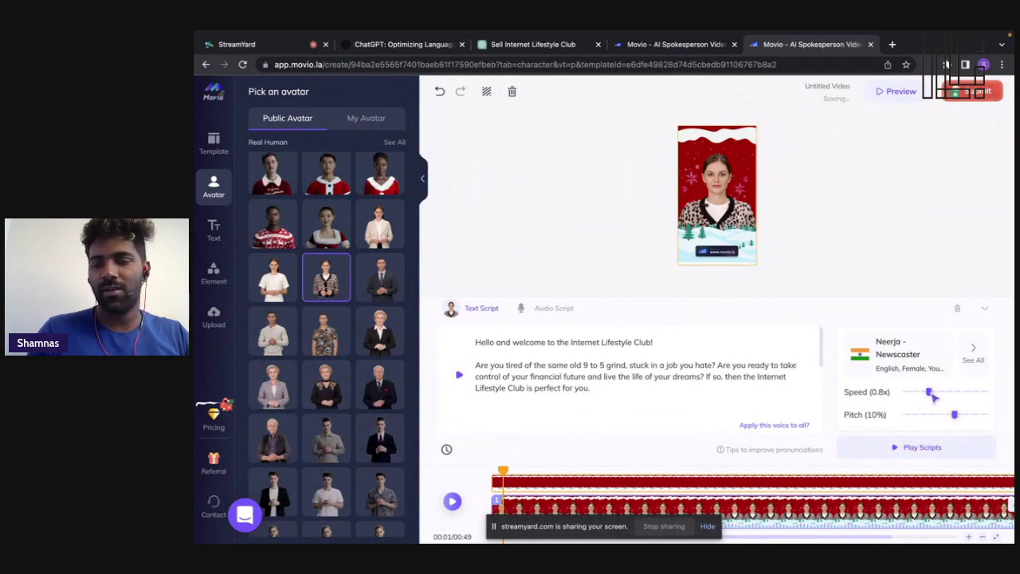
drag(930, 394, 957, 393)
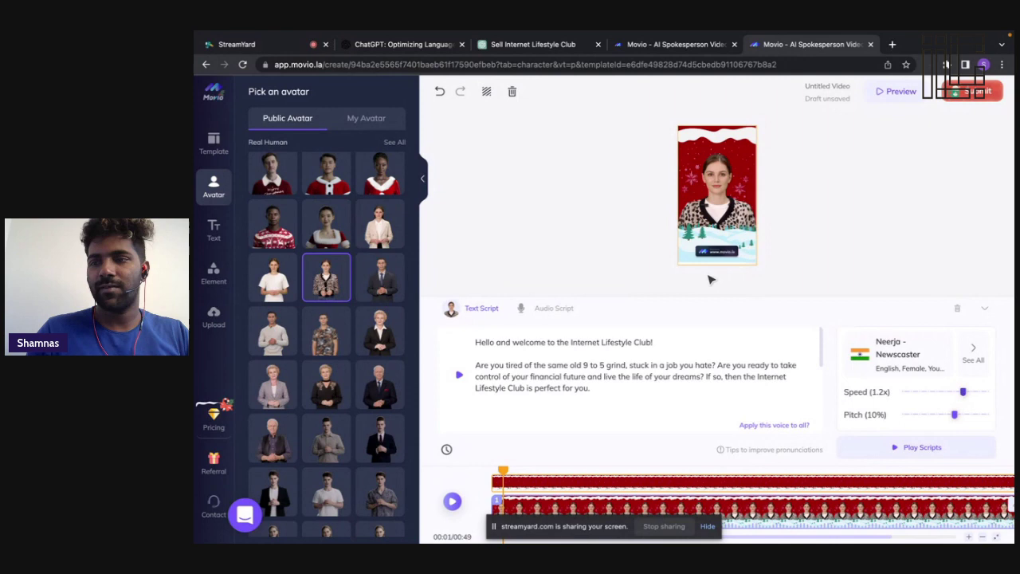
click(925, 449)
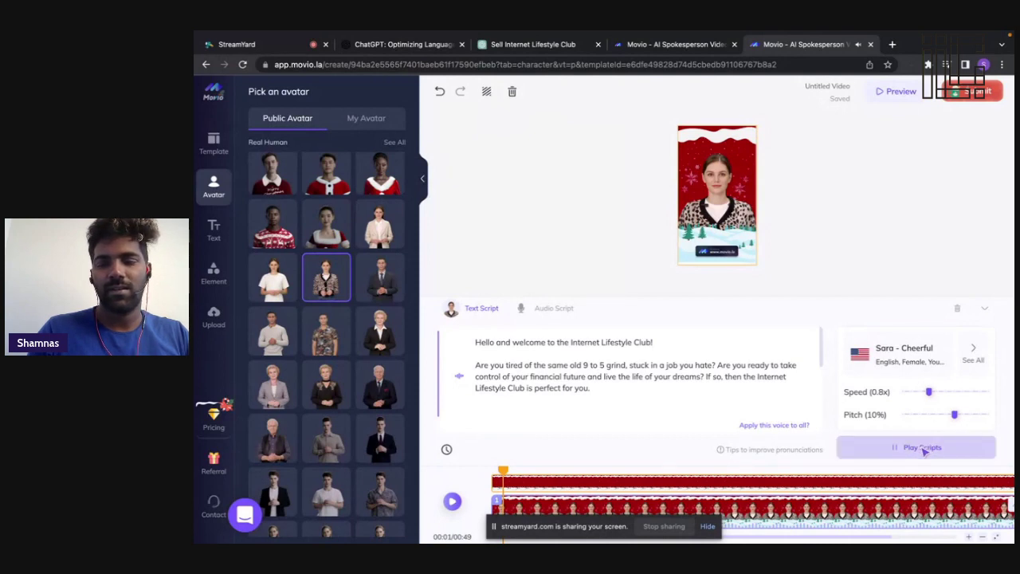
click(924, 447)
drag(929, 392, 964, 392)
click(924, 451)
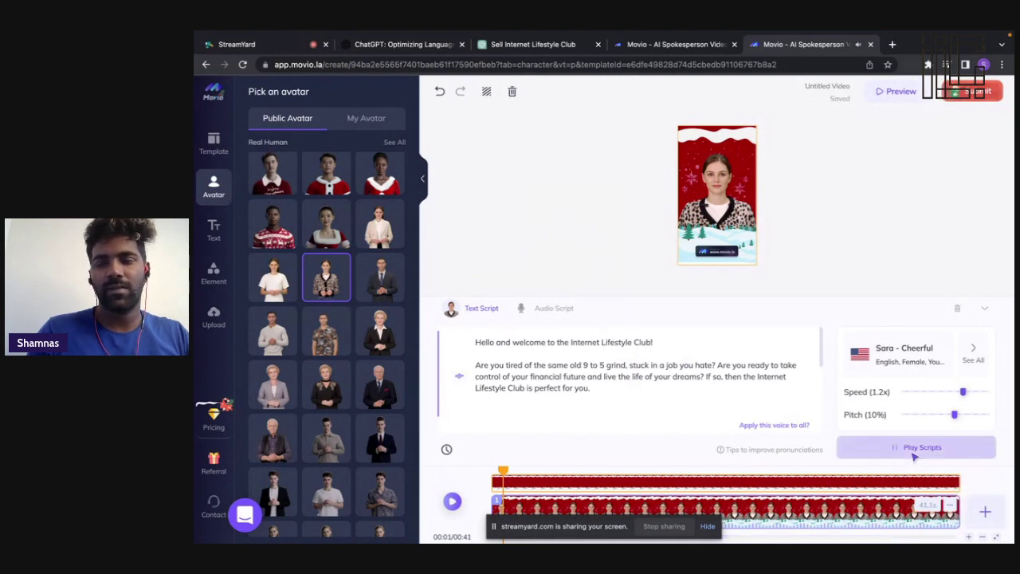
click(914, 450)
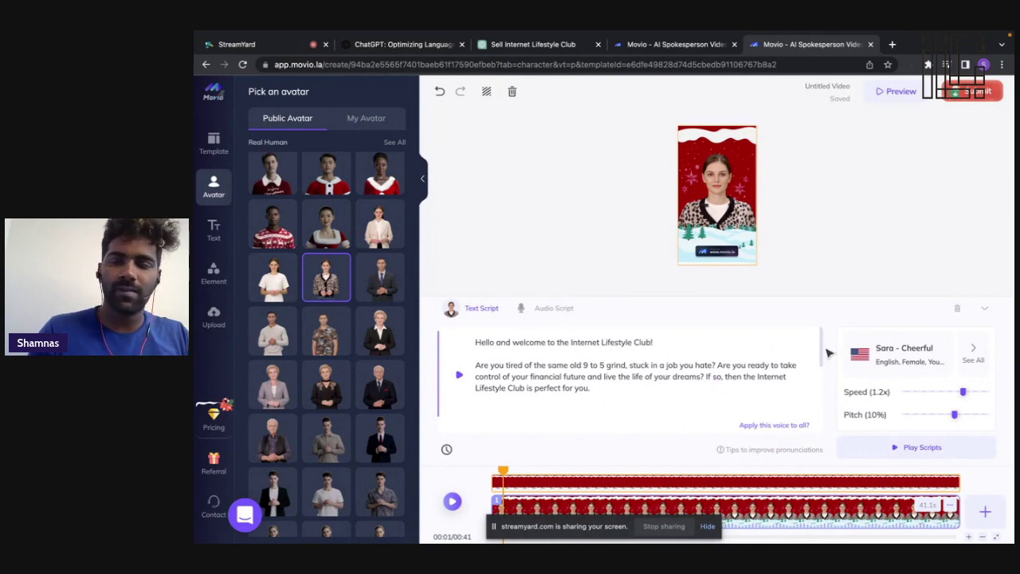
drag(824, 346, 829, 406)
click(833, 415)
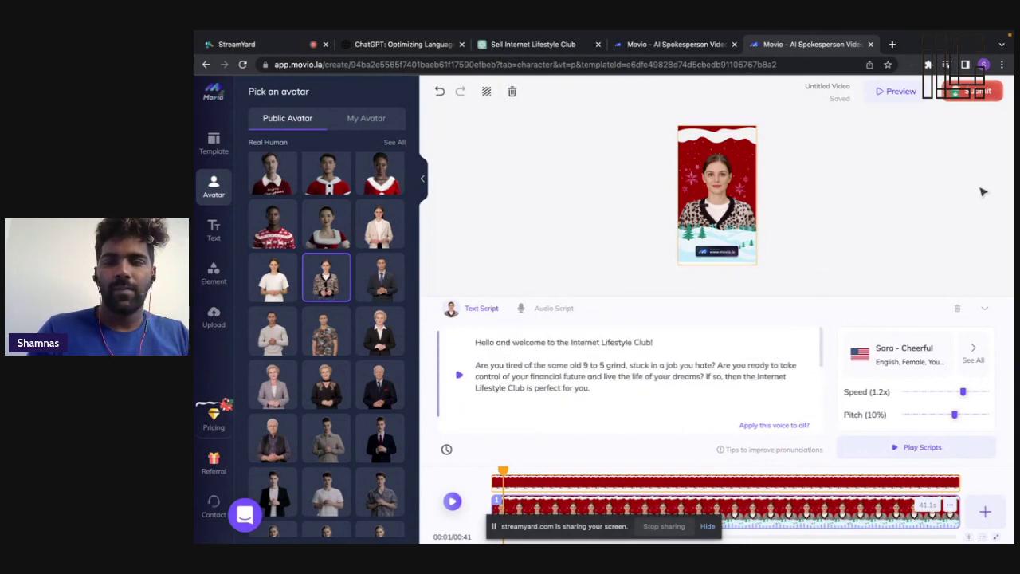
- Submit the video, confirm spending credits on rendering, and return to the ChatGPT script
click(971, 93)
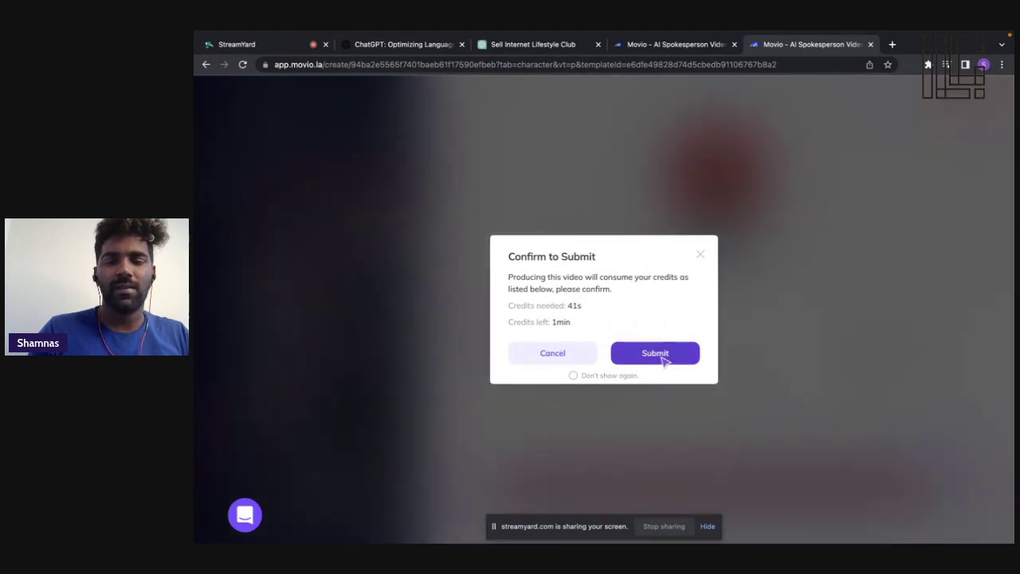
click(663, 360)
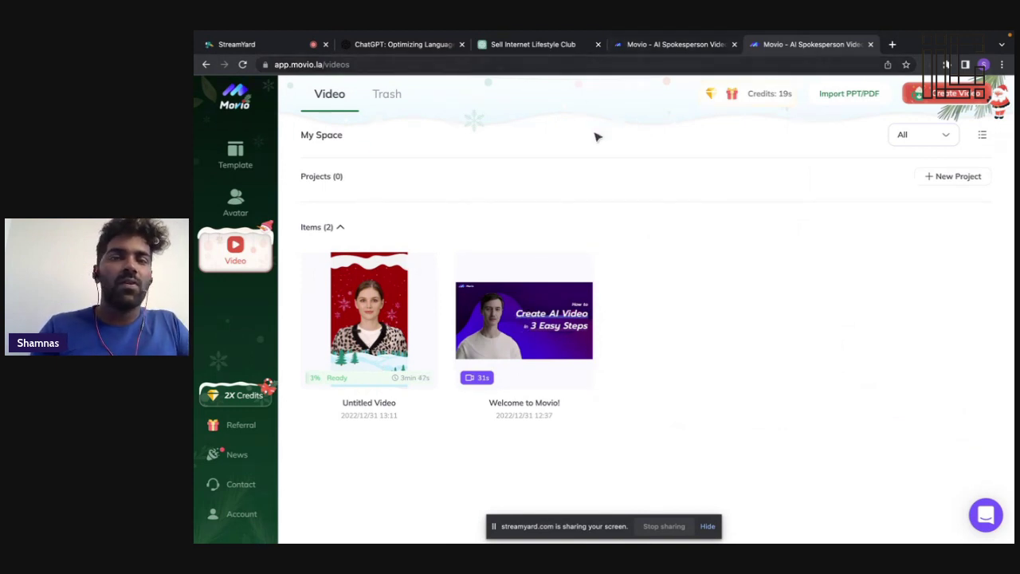
click(515, 45)
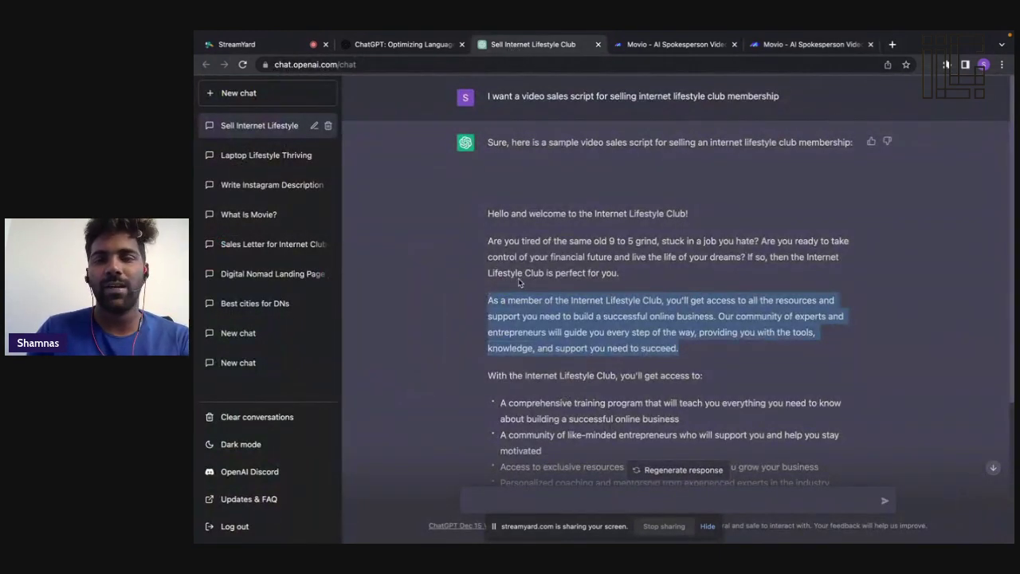
drag(487, 212, 490, 312)
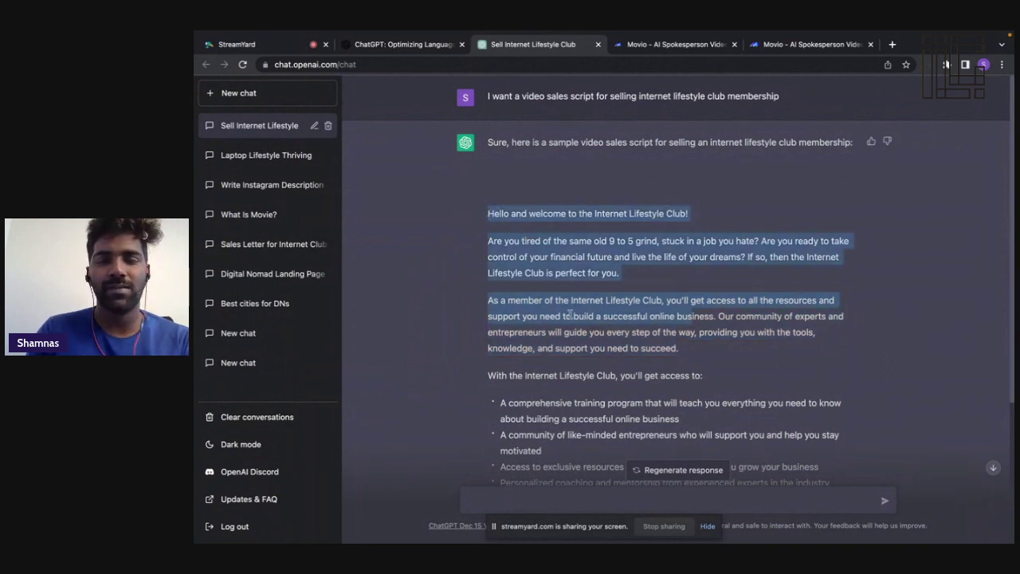
scroll(569, 316, down, 1)
scroll(570, 315, down, 2)
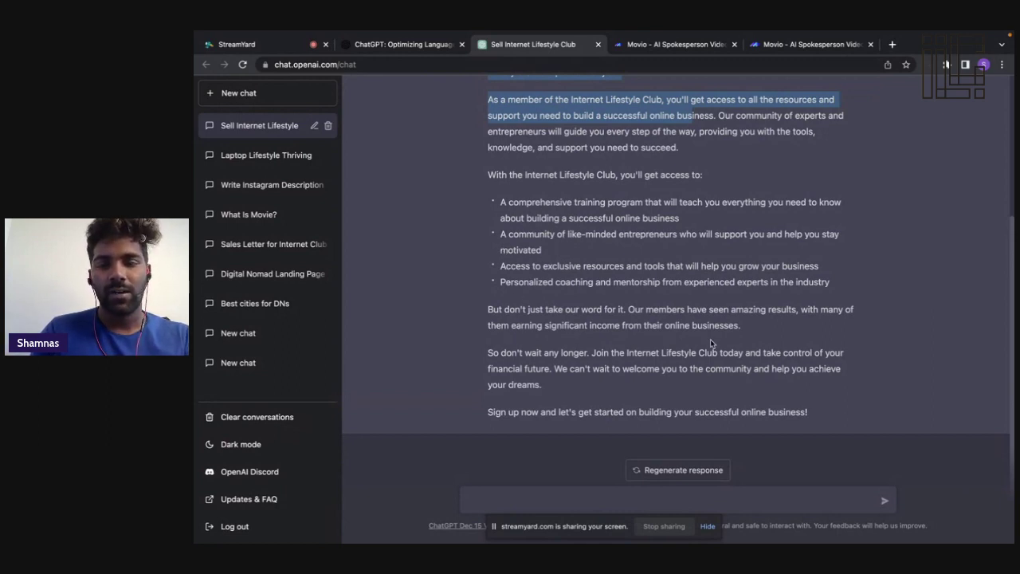
scroll(535, 212, up, 2)
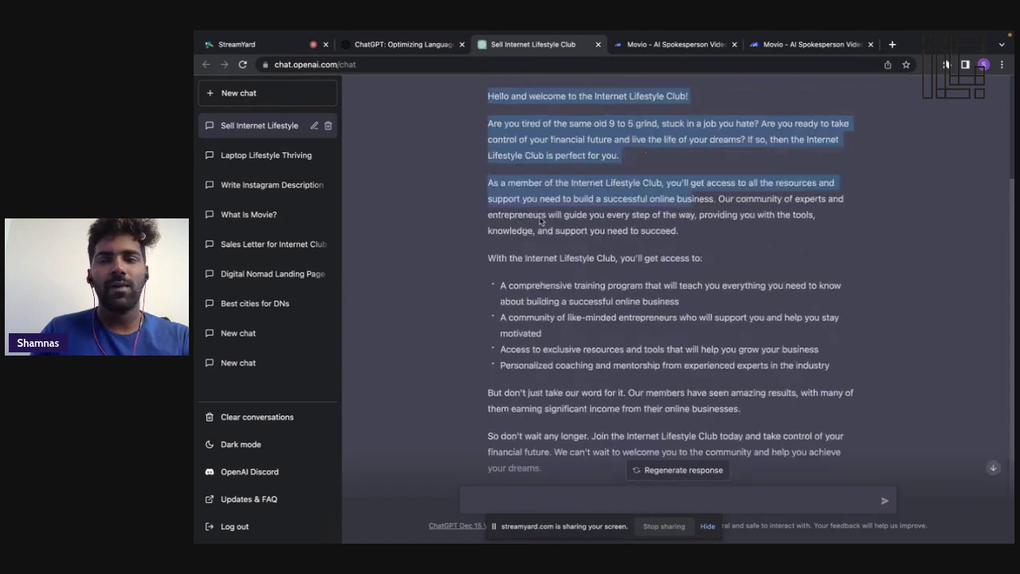
scroll(539, 220, up, 3)
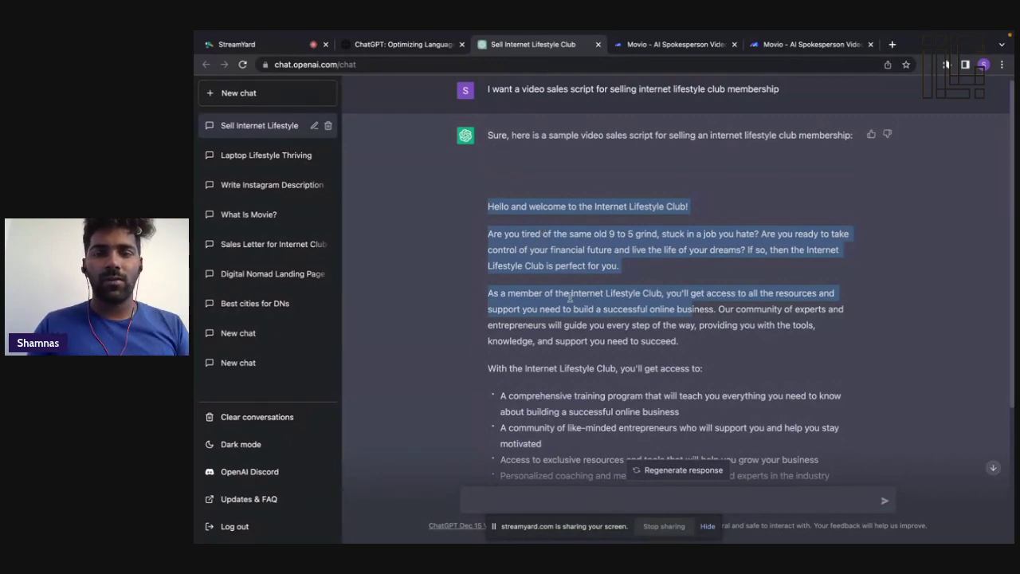
scroll(569, 296, down, 3)
scroll(569, 297, down, 2)
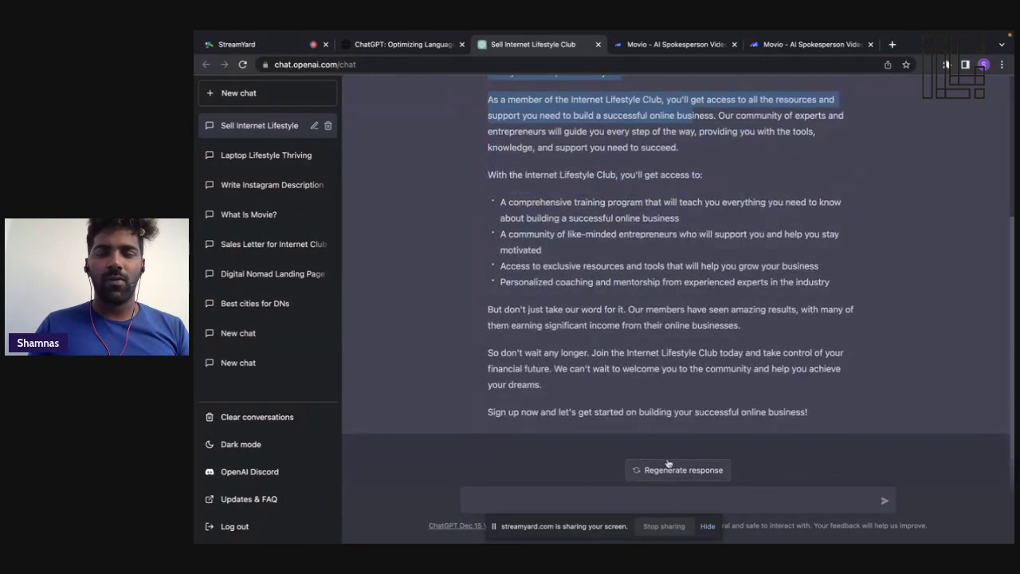
scroll(478, 259, up, 1)
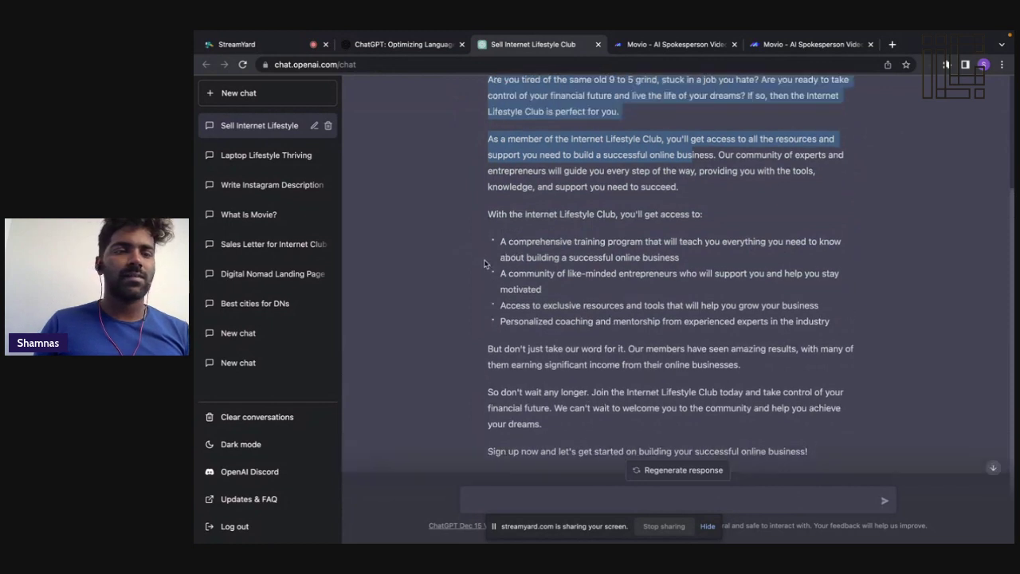
scroll(484, 263, up, 4)
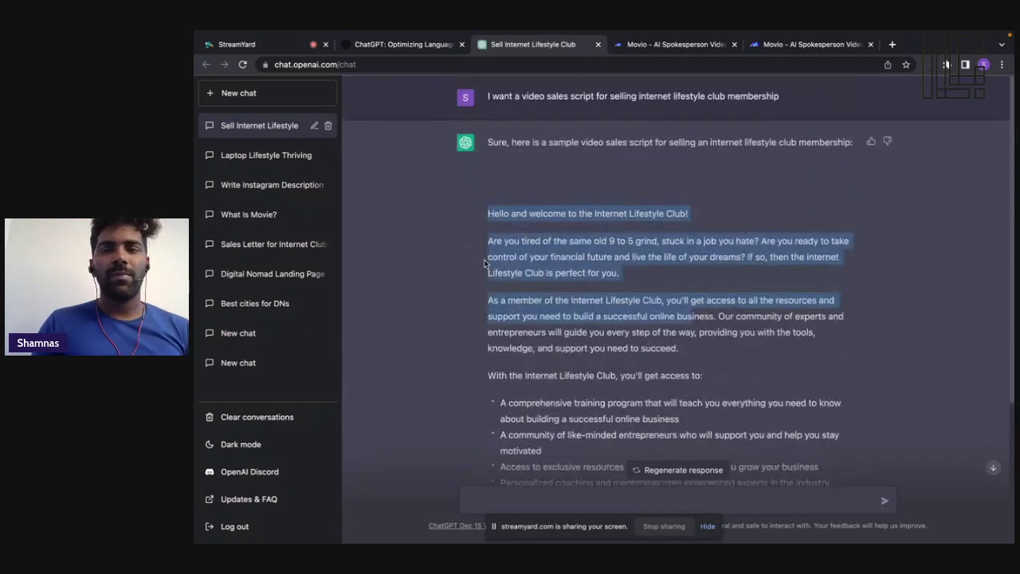
- Switch to the Movio tab to see the Untitled Video rendering in My Space
click(811, 45)
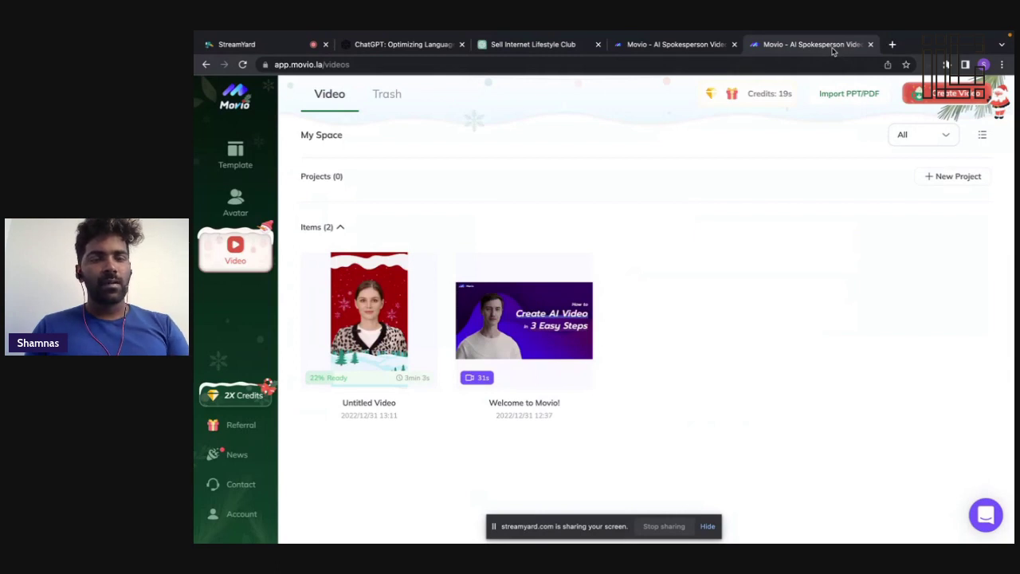
mouse_move(369, 314)
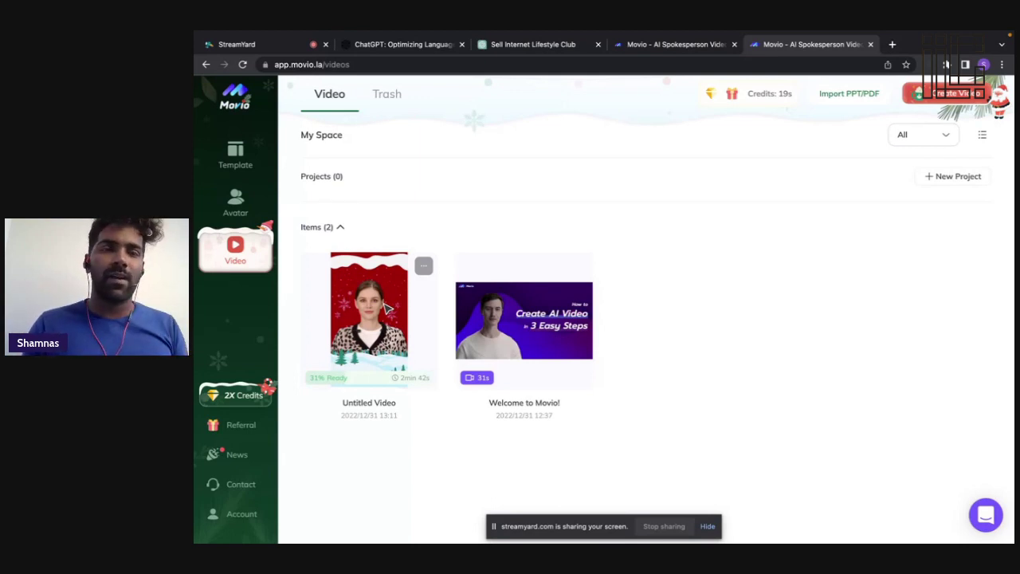
- Switch to the StreamYard tab to show the live studio with shared screen and banners
click(247, 46)
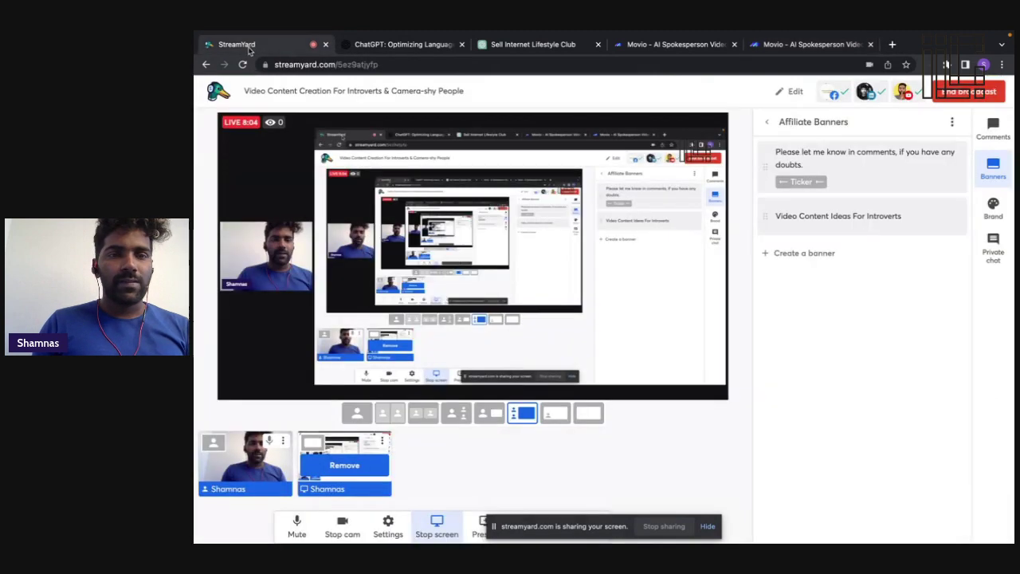